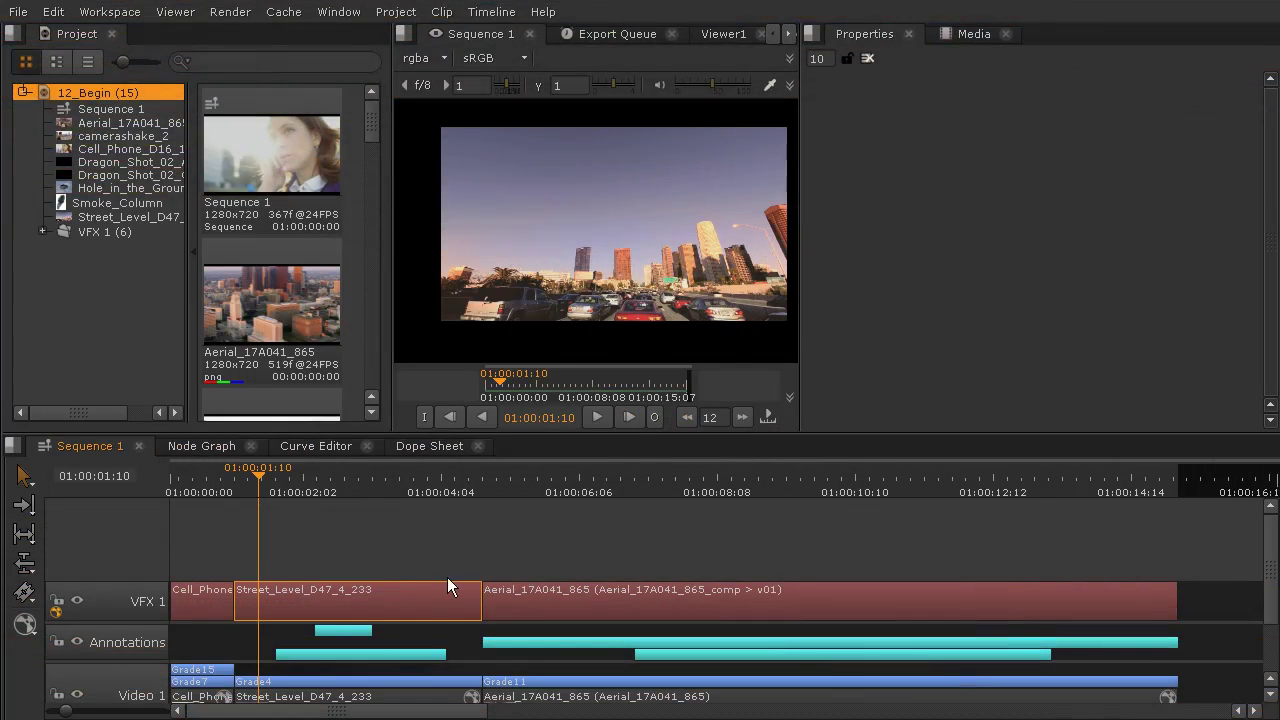
Scan the Street_Level_D47_4_233 clip on VFX 1 for newer comp versions
{"action": "right_click", "coordinate": [446, 598]}
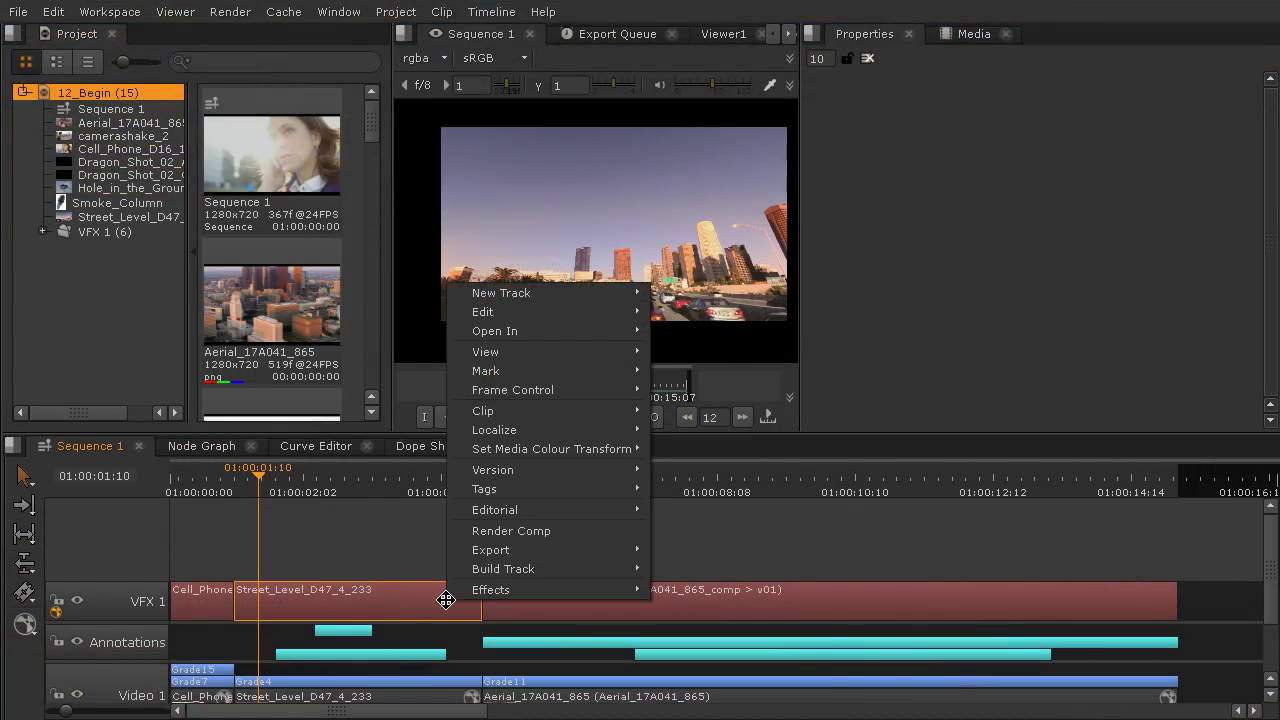
{"action": "mouse_move", "coordinate": [517, 468]}
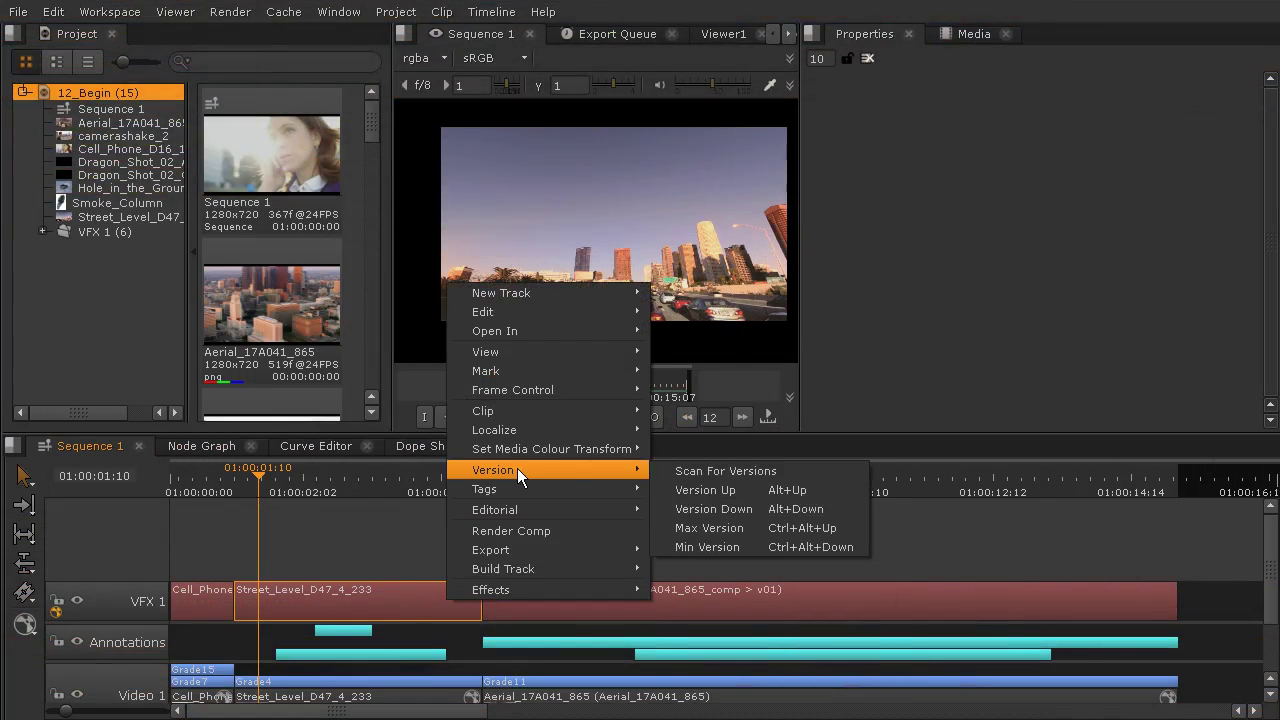
{"action": "left_click", "coordinate": [731, 490]}
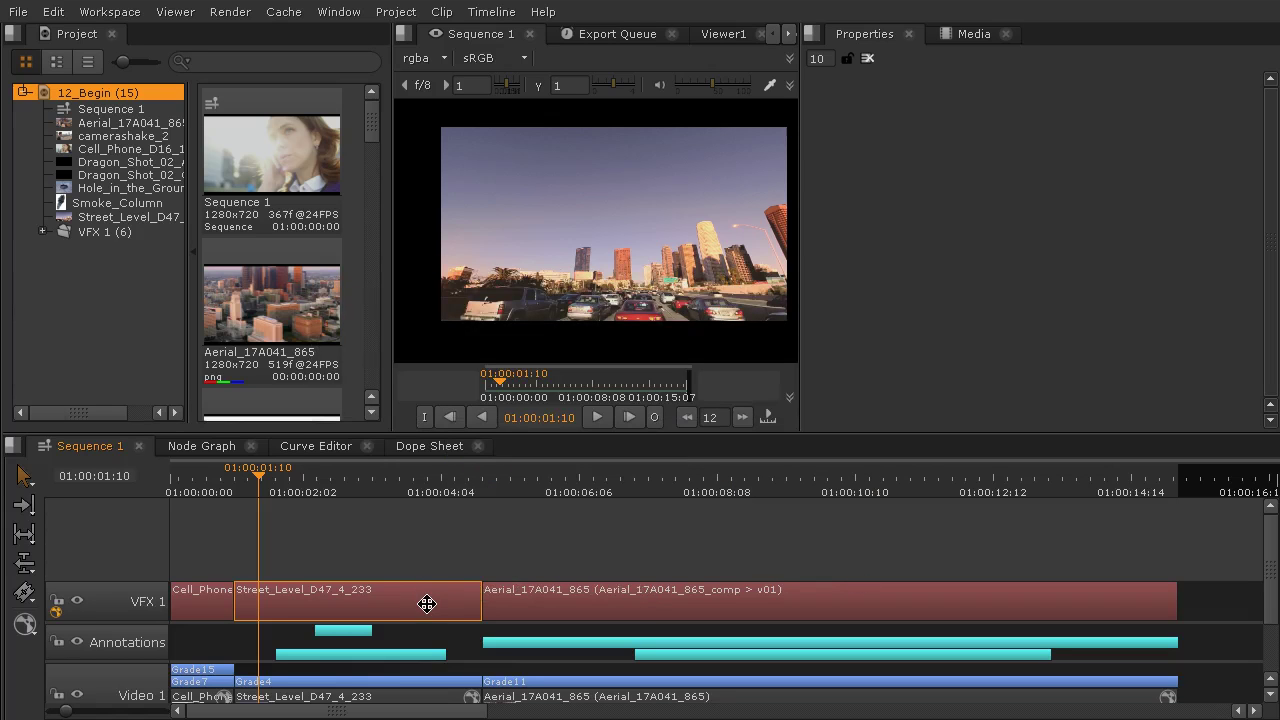
Switch the Street_Level clip to its maximum available comp version
{"action": "right_click", "coordinate": [361, 603]}
{"action": "mouse_move", "coordinate": [486, 470]}
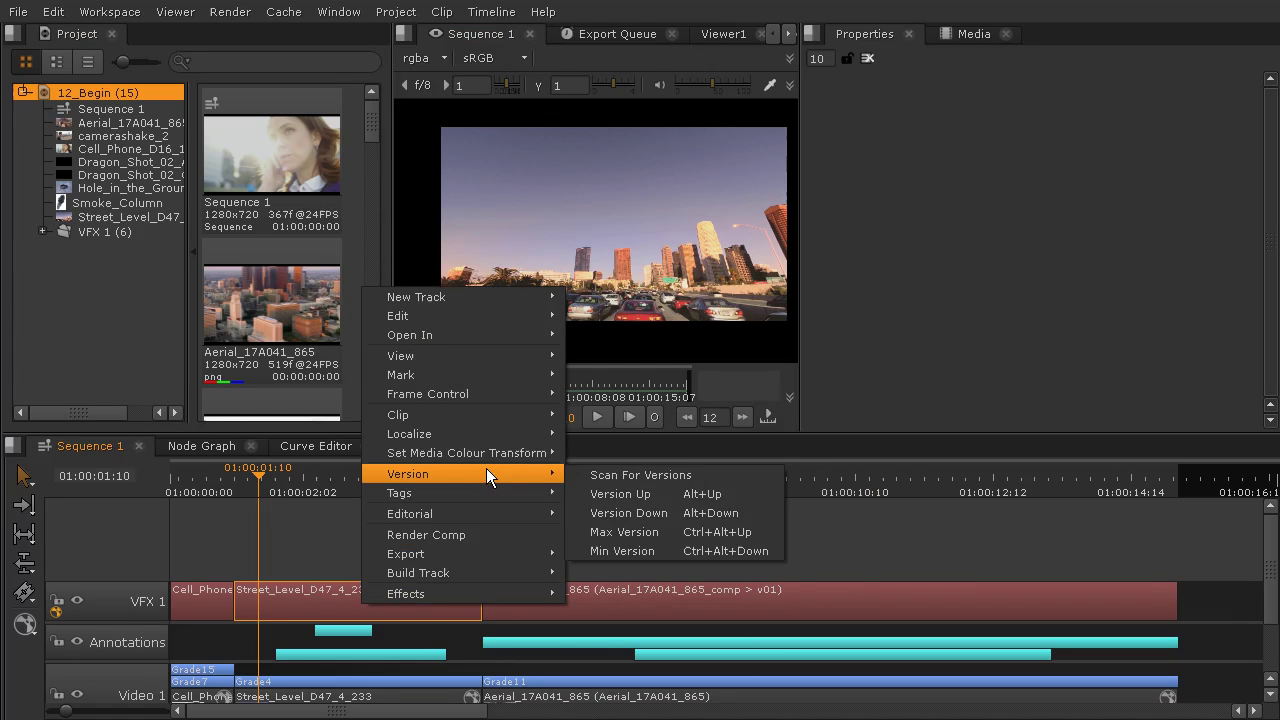
{"action": "left_click", "coordinate": [616, 535]}
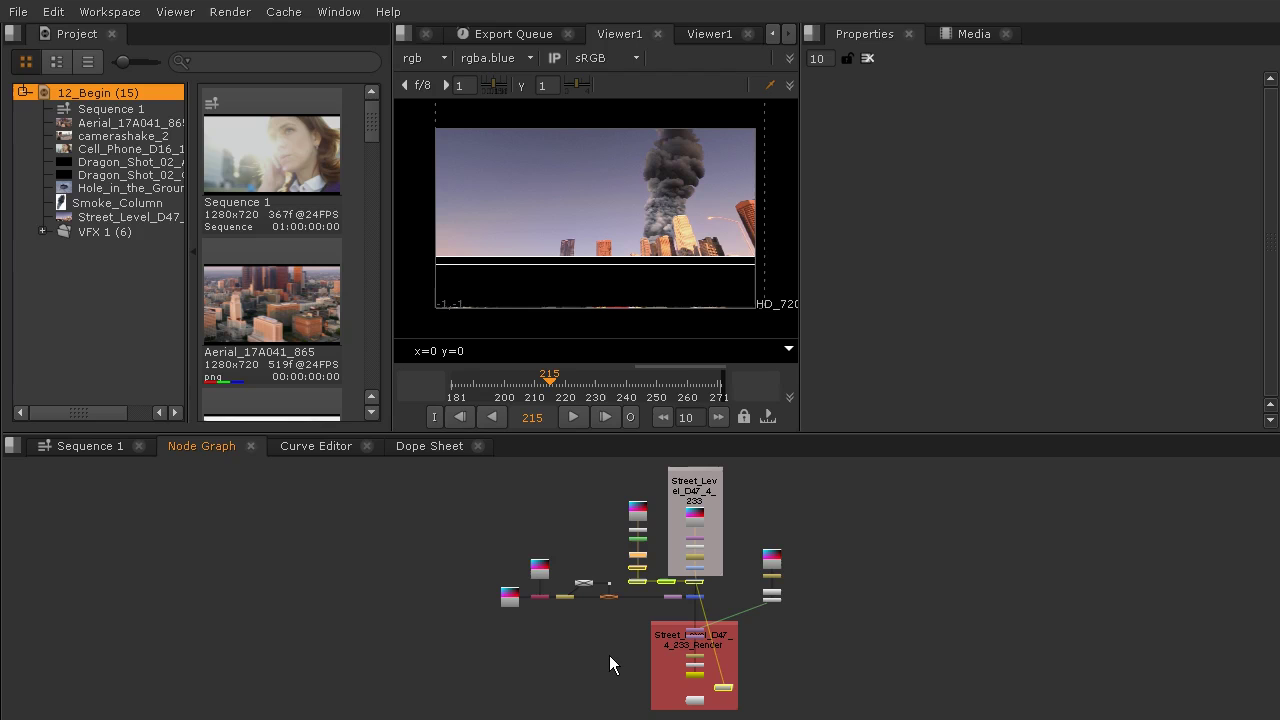
Scrub the comp to around frame 190 and zoom into the Render backdrop
{"action": "left_click_drag", "start_coordinate": [591, 383], "coordinate": [466, 391]}
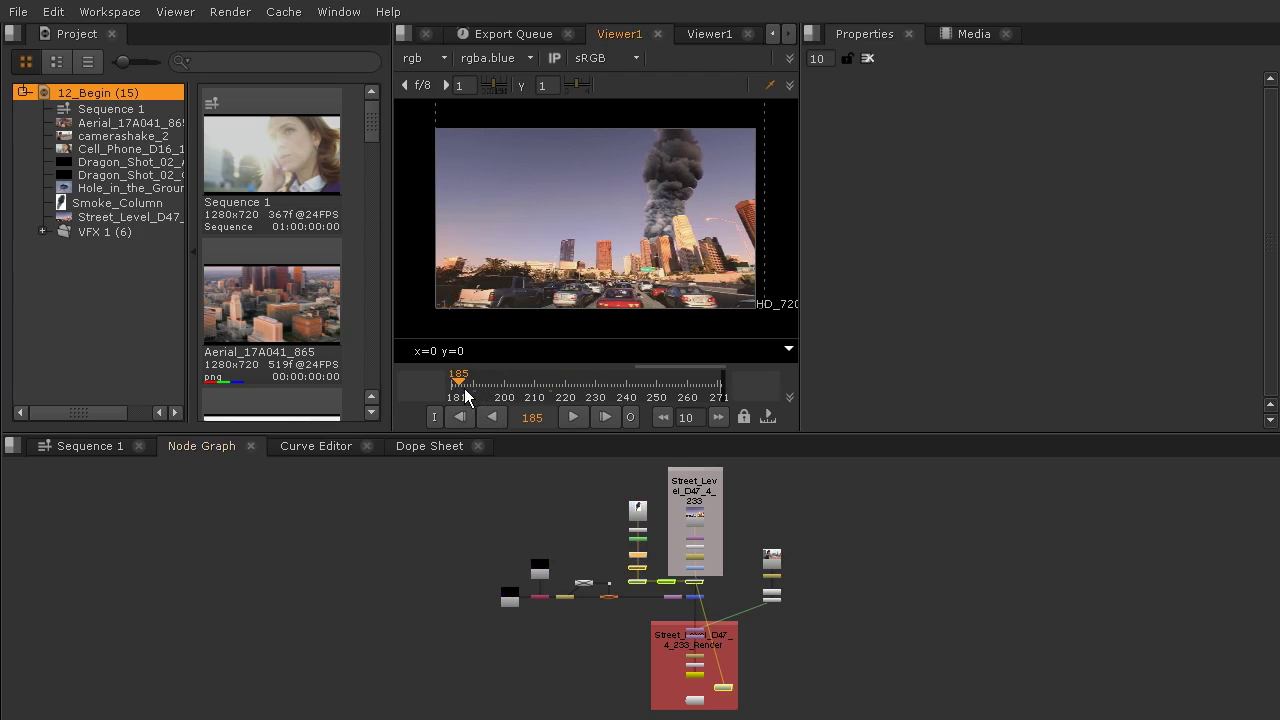
{"action": "scroll", "coordinate": [715, 676], "scroll_direction": "up", "scroll_amount": 4}
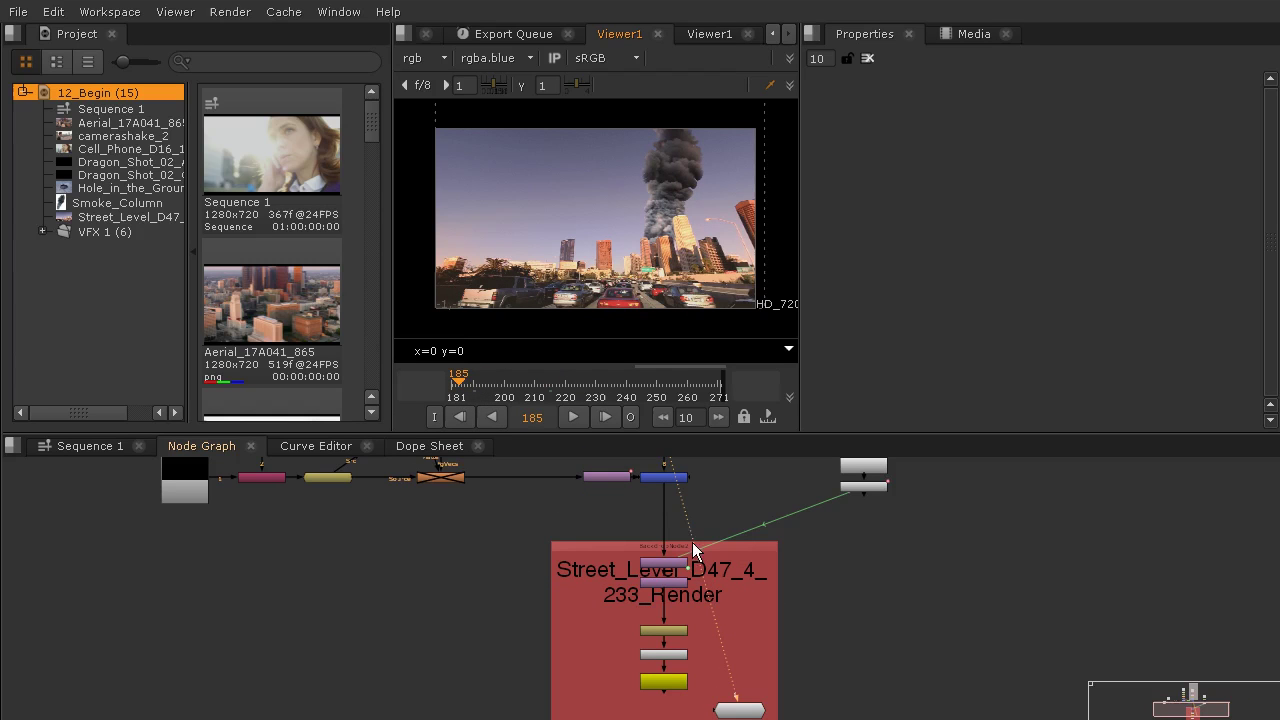
{"action": "scroll", "coordinate": [660, 583], "scroll_direction": "up", "scroll_amount": 3}
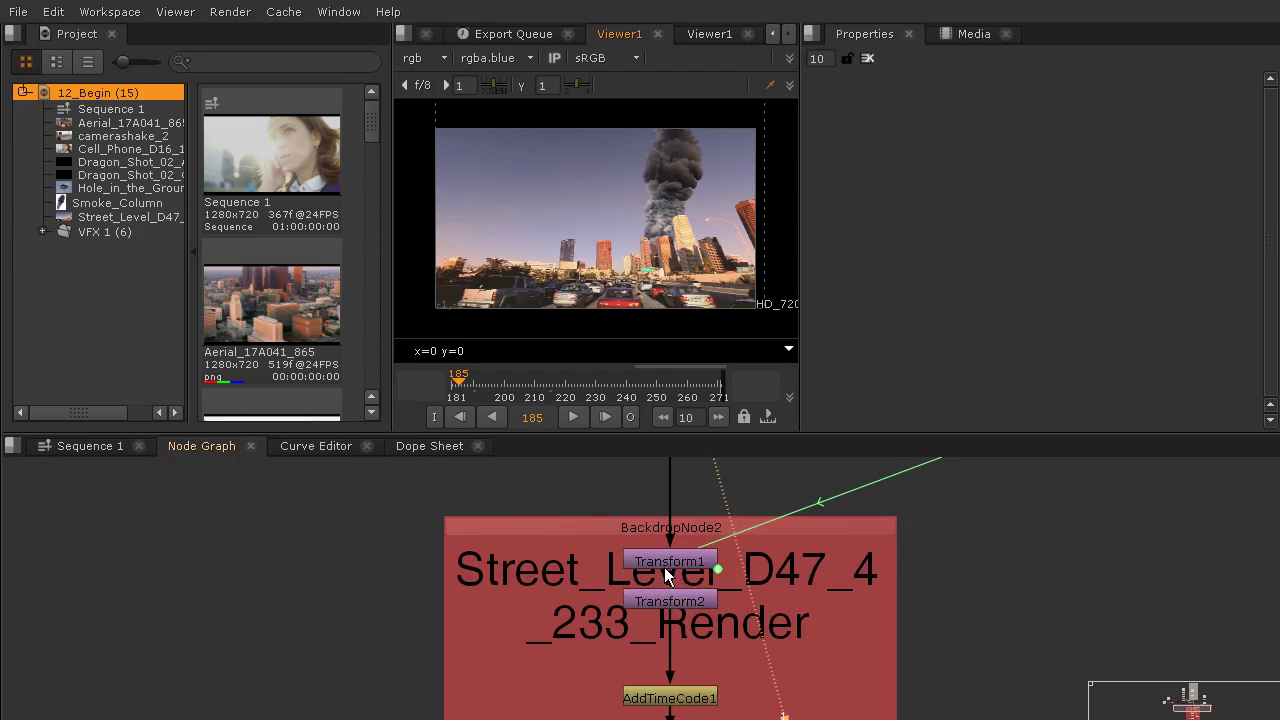
{"action": "scroll", "coordinate": [709, 606], "scroll_direction": "down", "scroll_amount": 1}
{"action": "scroll", "coordinate": [685, 532], "scroll_direction": "up", "scroll_amount": 1}
View the Transform2 node's output and step forward to frame 195
{"action": "left_click", "coordinate": [679, 522]}
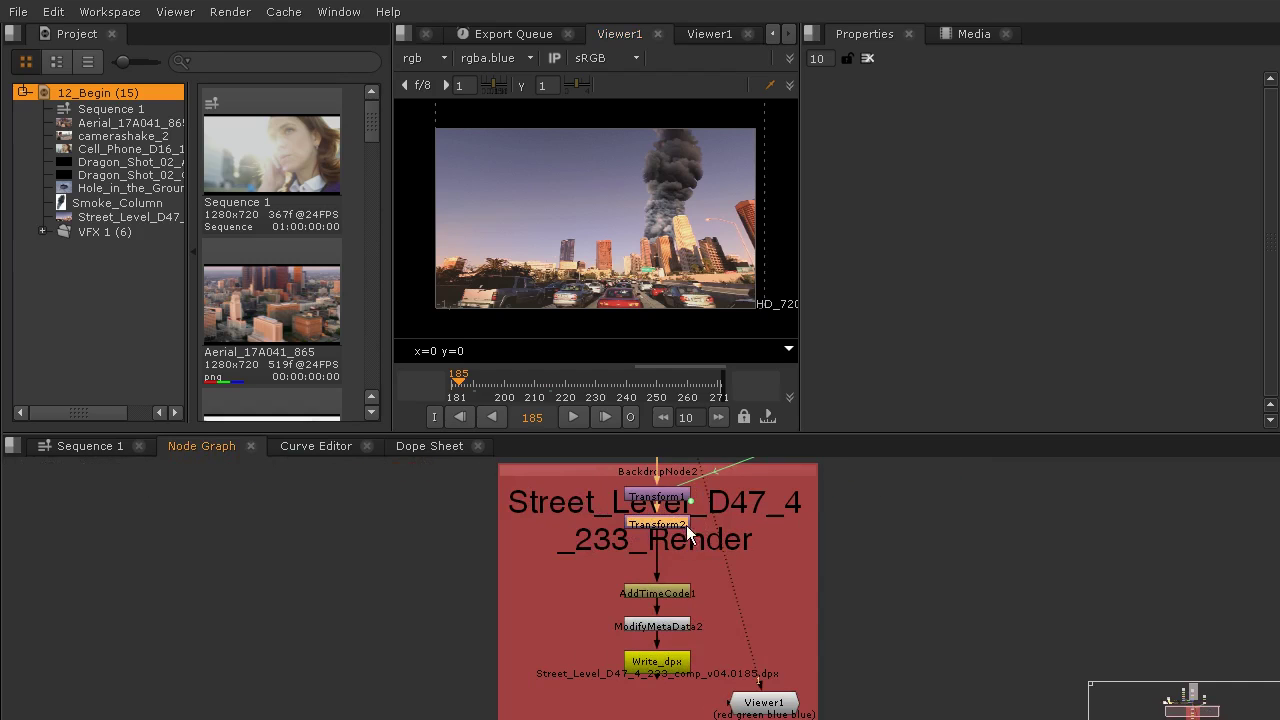
{"action": "key", "text": "1"}
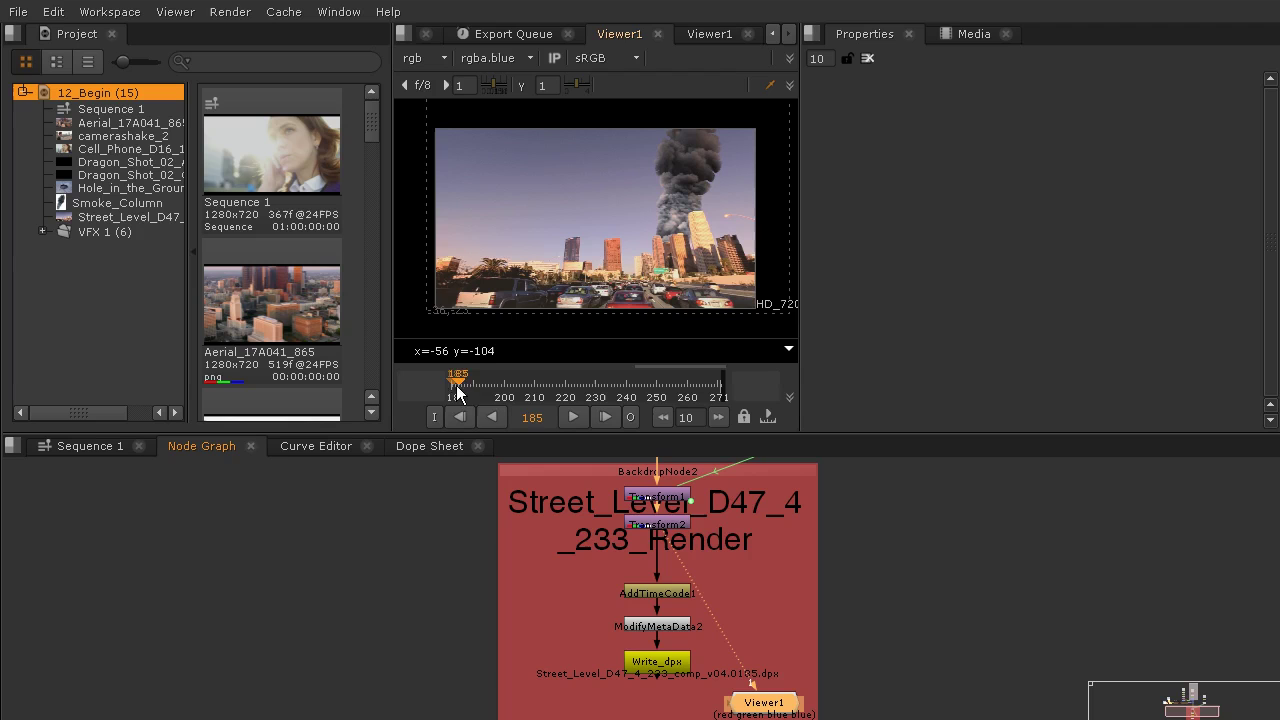
{"action": "left_click_drag", "start_coordinate": [458, 386], "coordinate": [494, 388]}
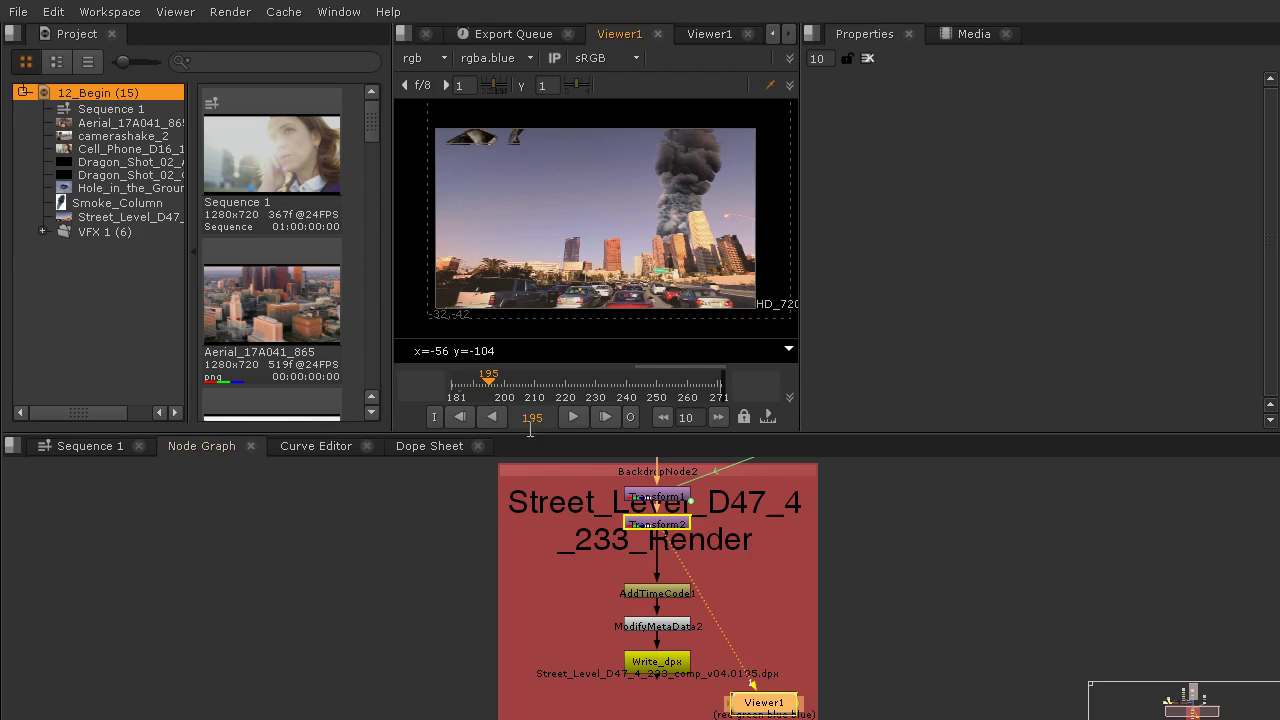
{"action": "left_click_drag", "start_coordinate": [581, 524], "coordinate": [511, 691]}
Re-enable the MotionBlur1 and VectorGenerator1 nodes, then clear the selection
{"action": "left_click_drag", "start_coordinate": [526, 543], "coordinate": [1000, 612]}
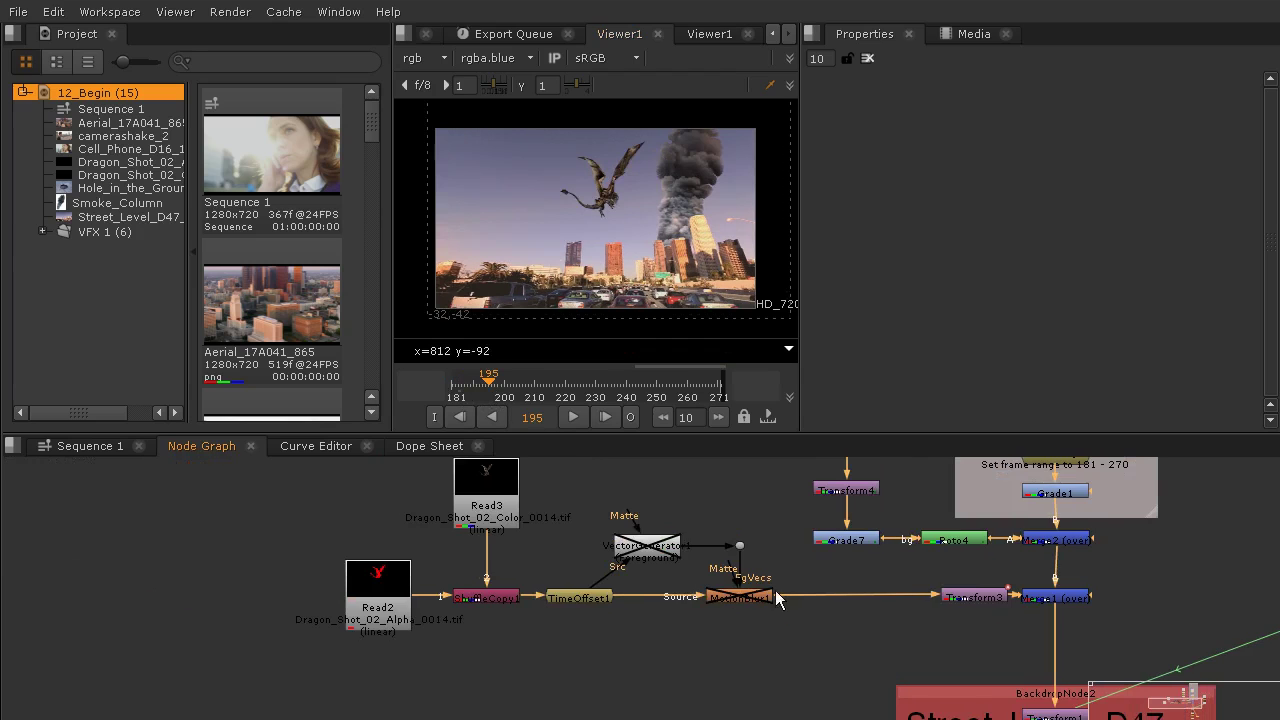
{"action": "key", "text": "d"}
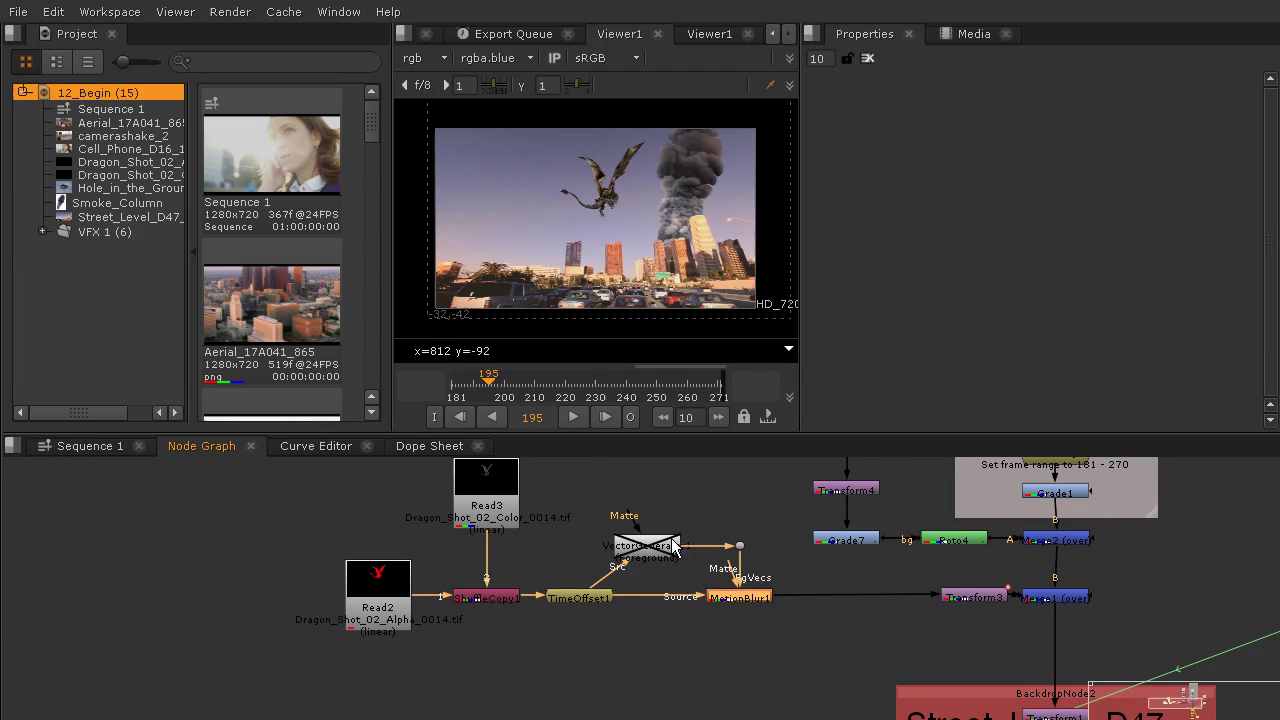
{"action": "left_click", "coordinate": [665, 545]}
{"action": "key", "text": "d"}
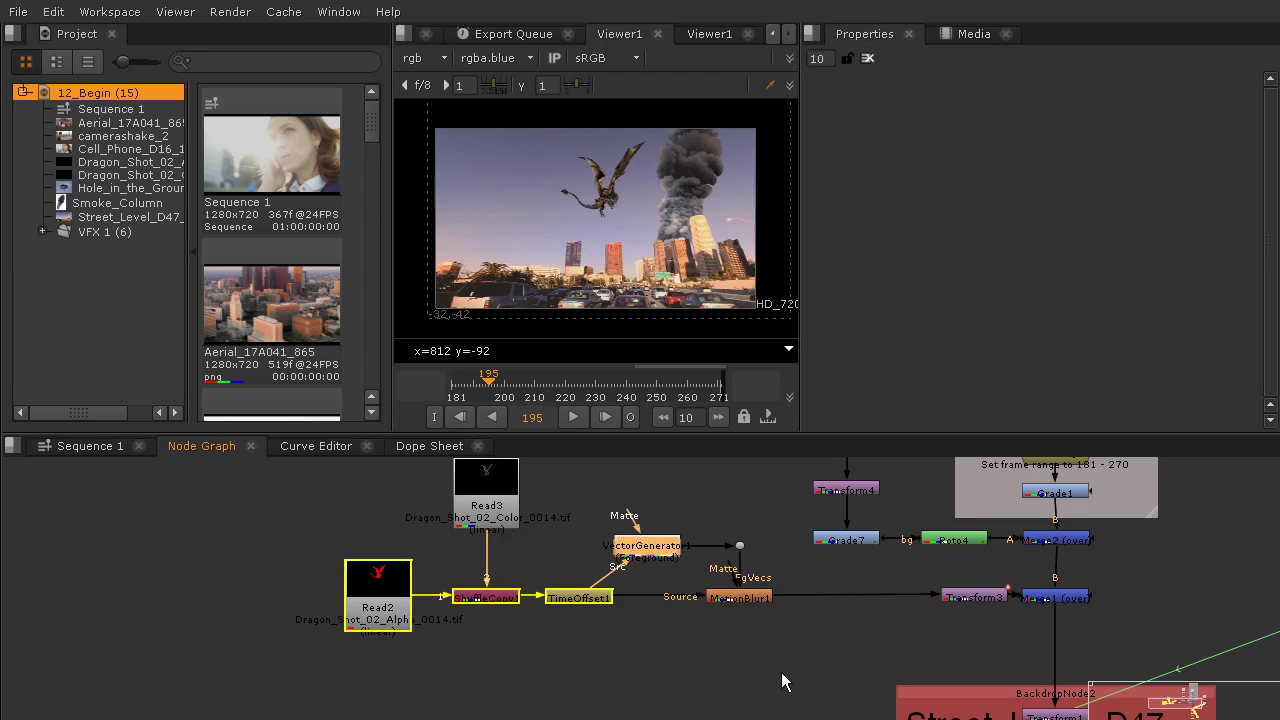
{"action": "left_click", "coordinate": [783, 681]}
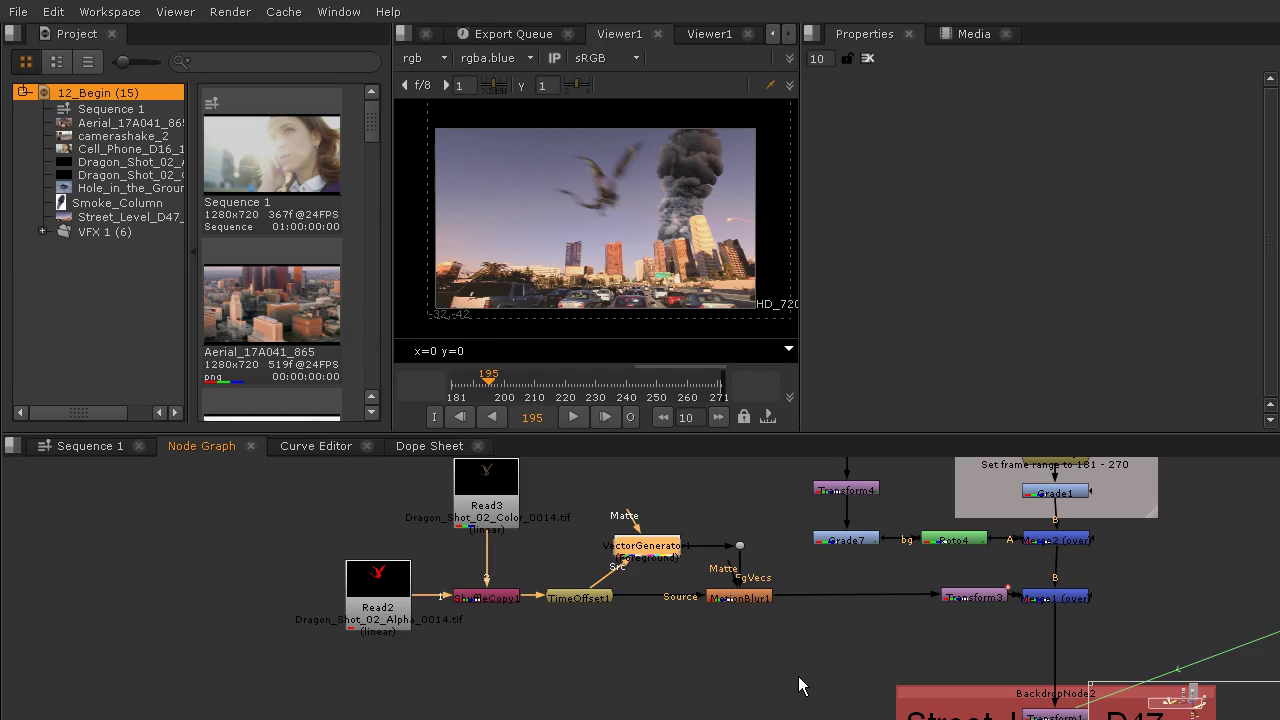
Zoom the viewer to check the dragon's motion blur at frame 195
{"action": "scroll", "coordinate": [678, 193], "scroll_direction": "up", "scroll_amount": 2}
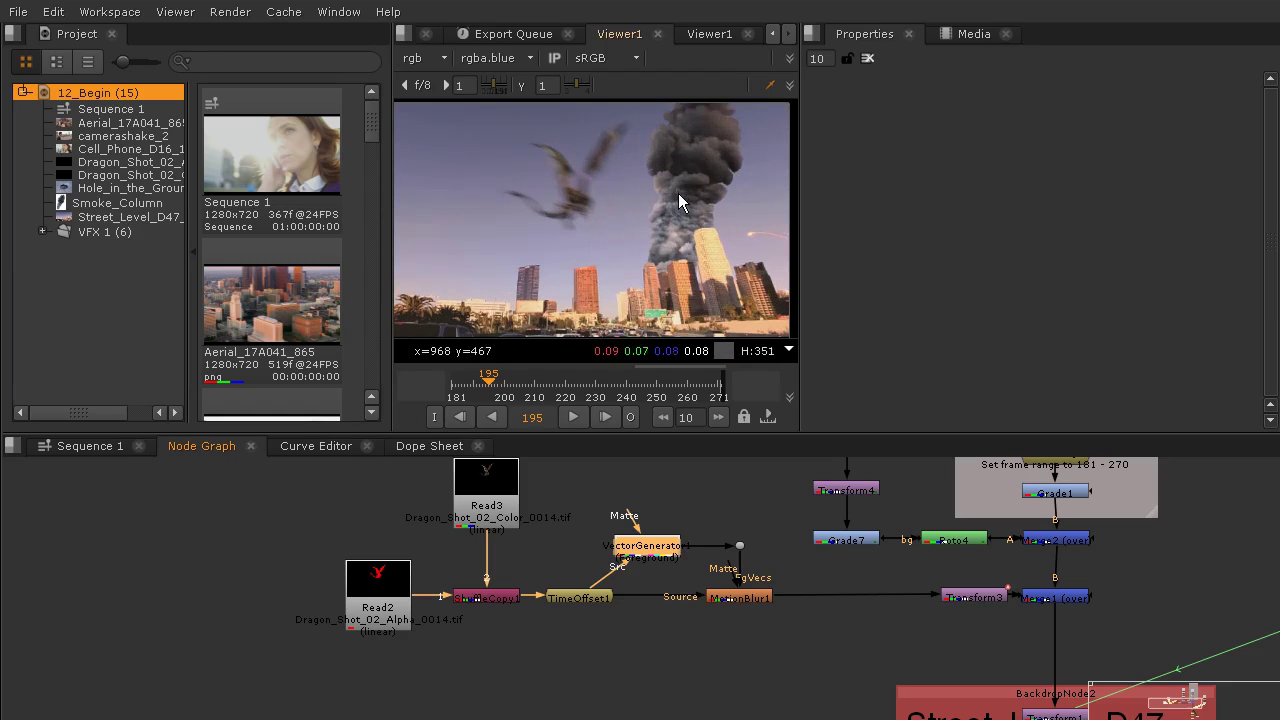
{"action": "scroll", "coordinate": [666, 240], "scroll_direction": "down", "scroll_amount": 2}
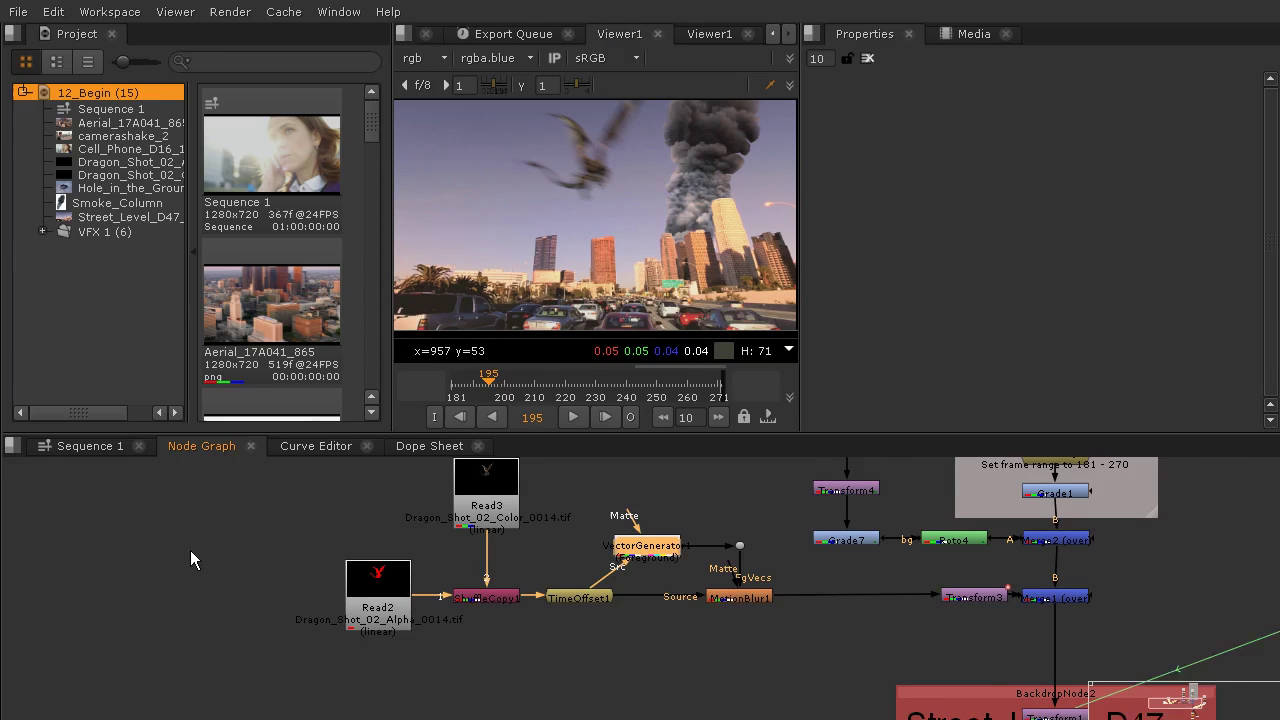
{"action": "scroll", "coordinate": [425, 563], "scroll_direction": "down", "scroll_amount": 5}
{"action": "scroll", "coordinate": [795, 578], "scroll_direction": "down", "scroll_amount": 3}
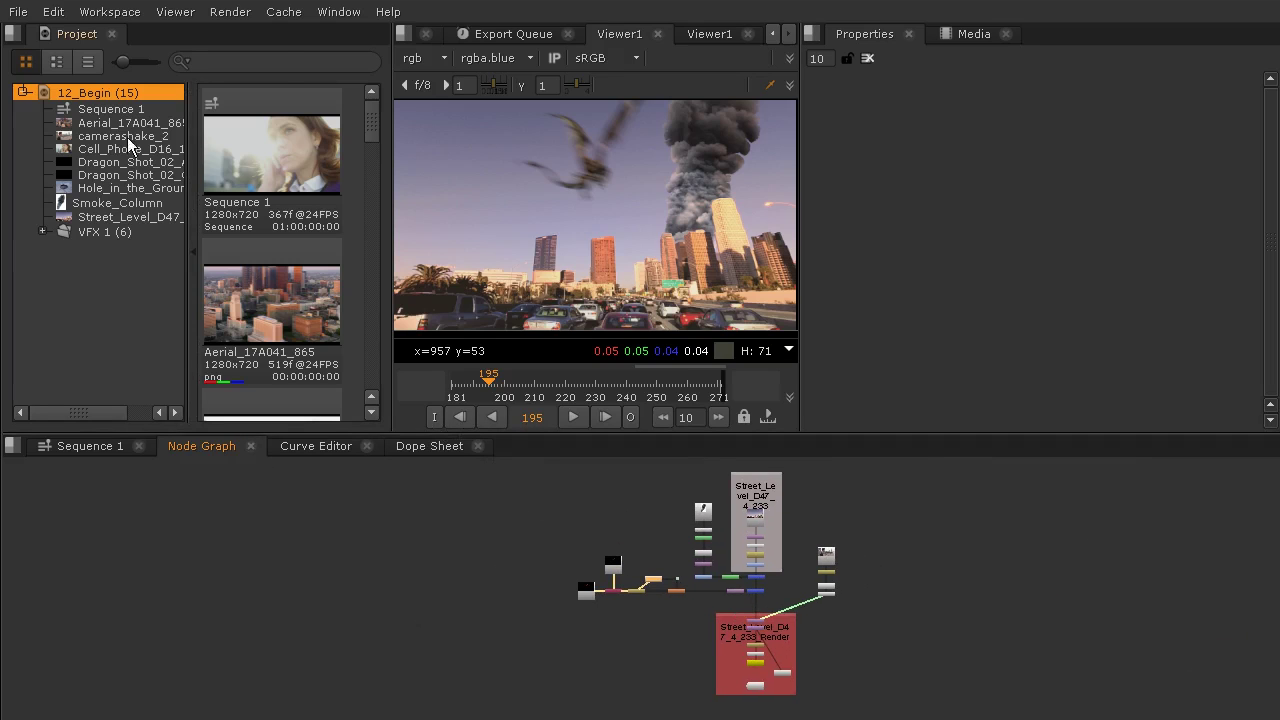
Save a new comp version from the File menu and return to the Sequence 1 timeline
{"action": "left_click", "coordinate": [18, 11]}
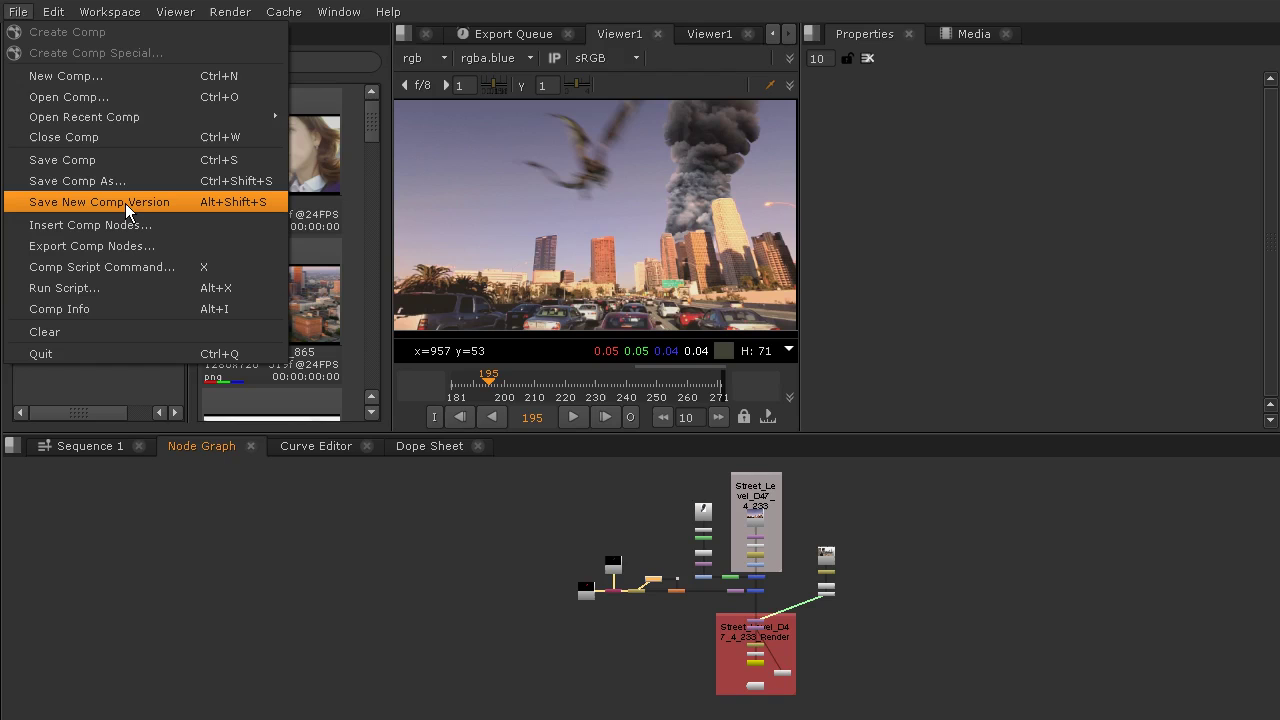
{"action": "left_click", "coordinate": [58, 202]}
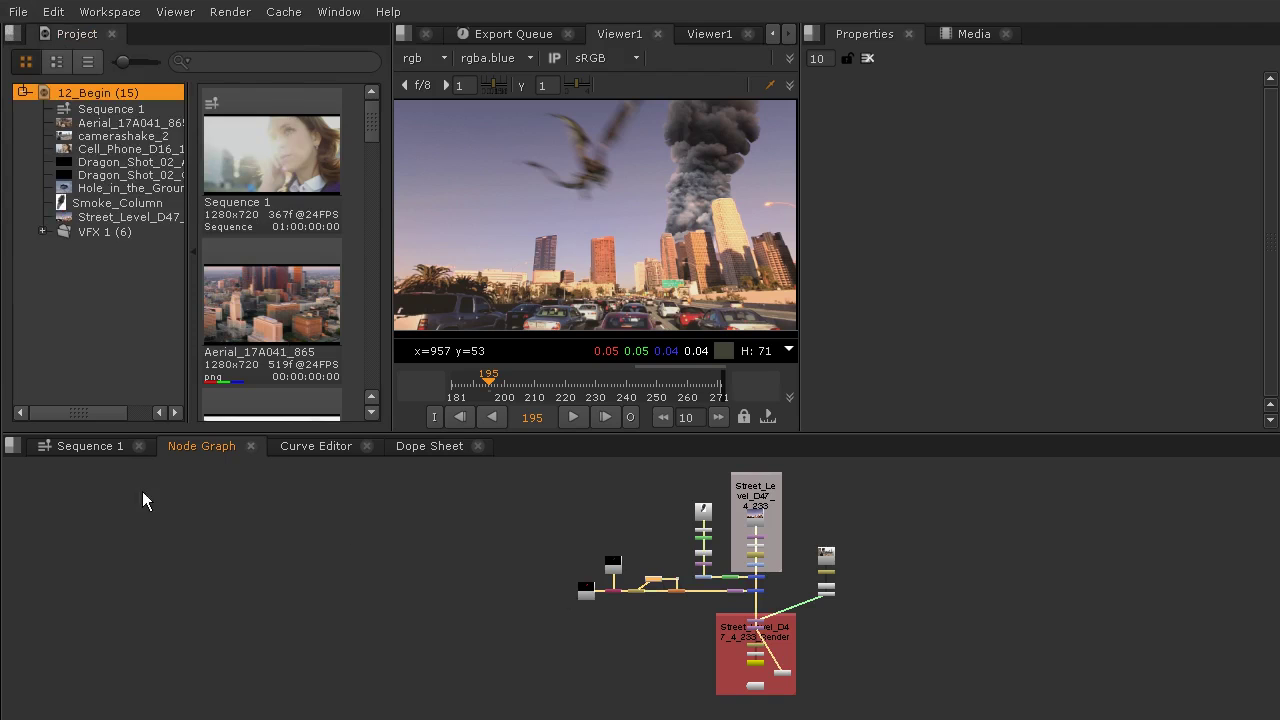
{"action": "left_click", "coordinate": [103, 447]}
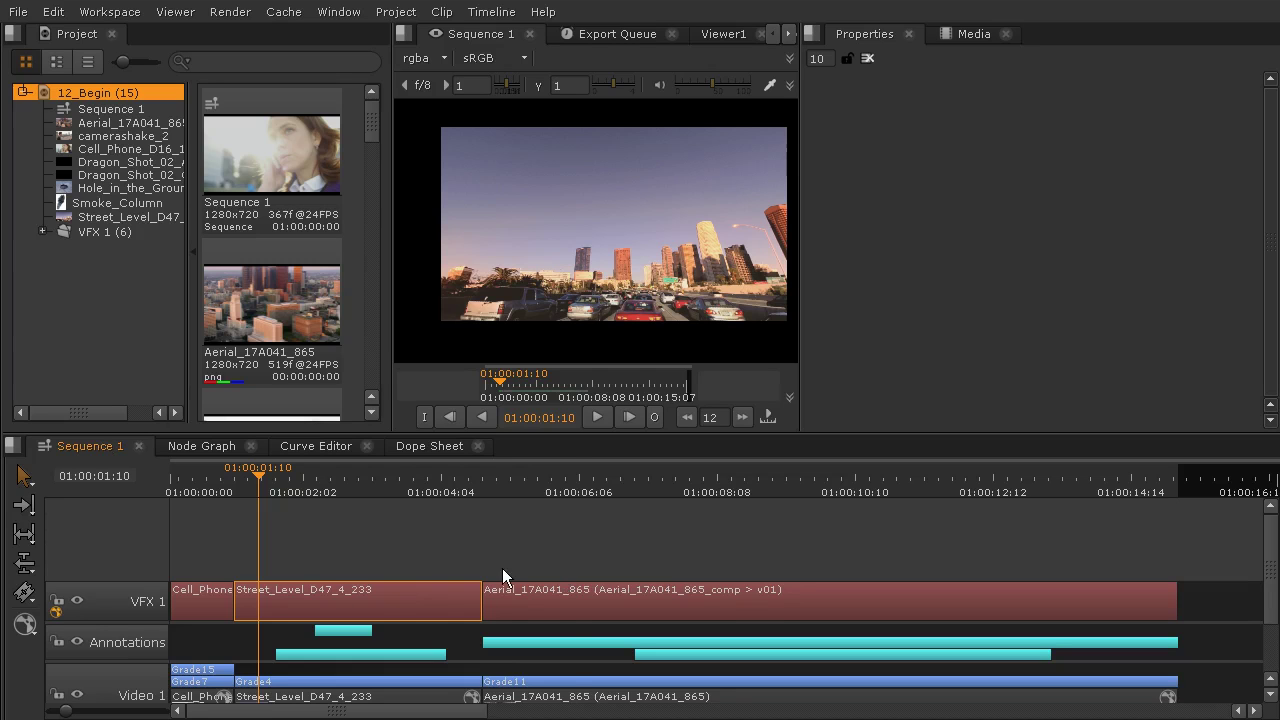
Rescan the Street_Level clip for versions and acknowledge the one new version found
{"action": "left_click", "coordinate": [475, 580], "text": "alt"}
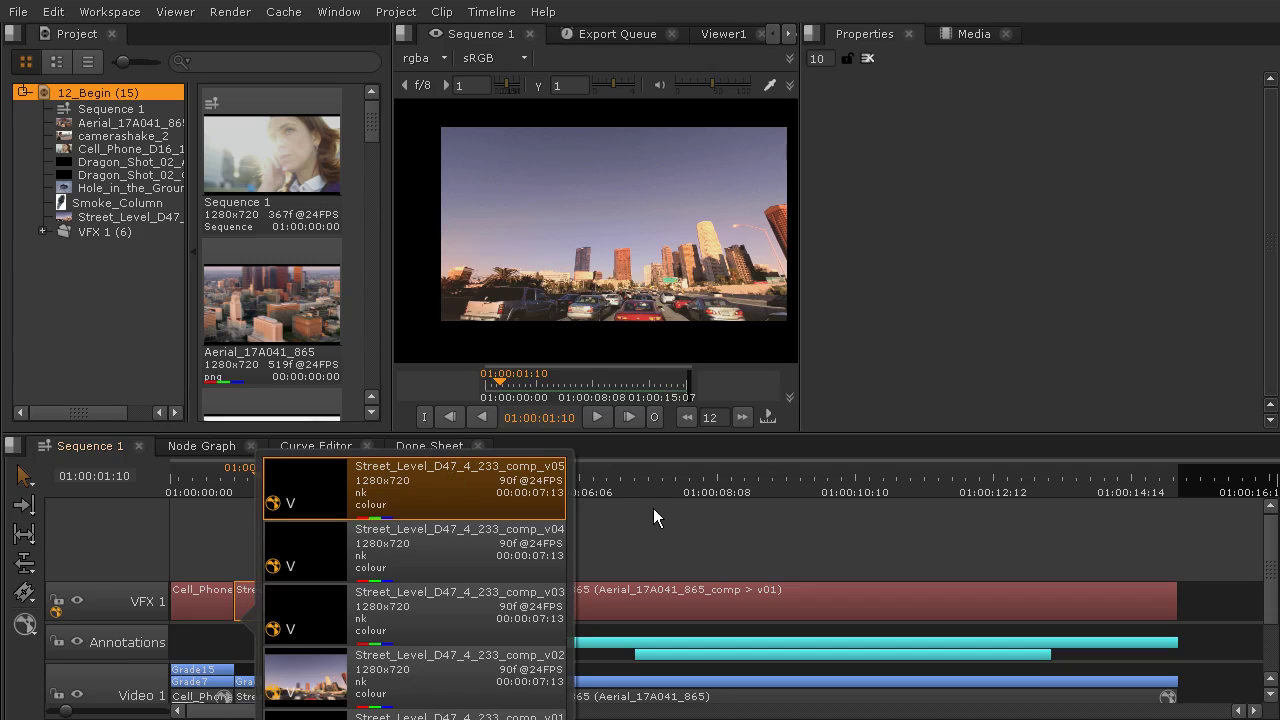
{"action": "left_click", "coordinate": [710, 552]}
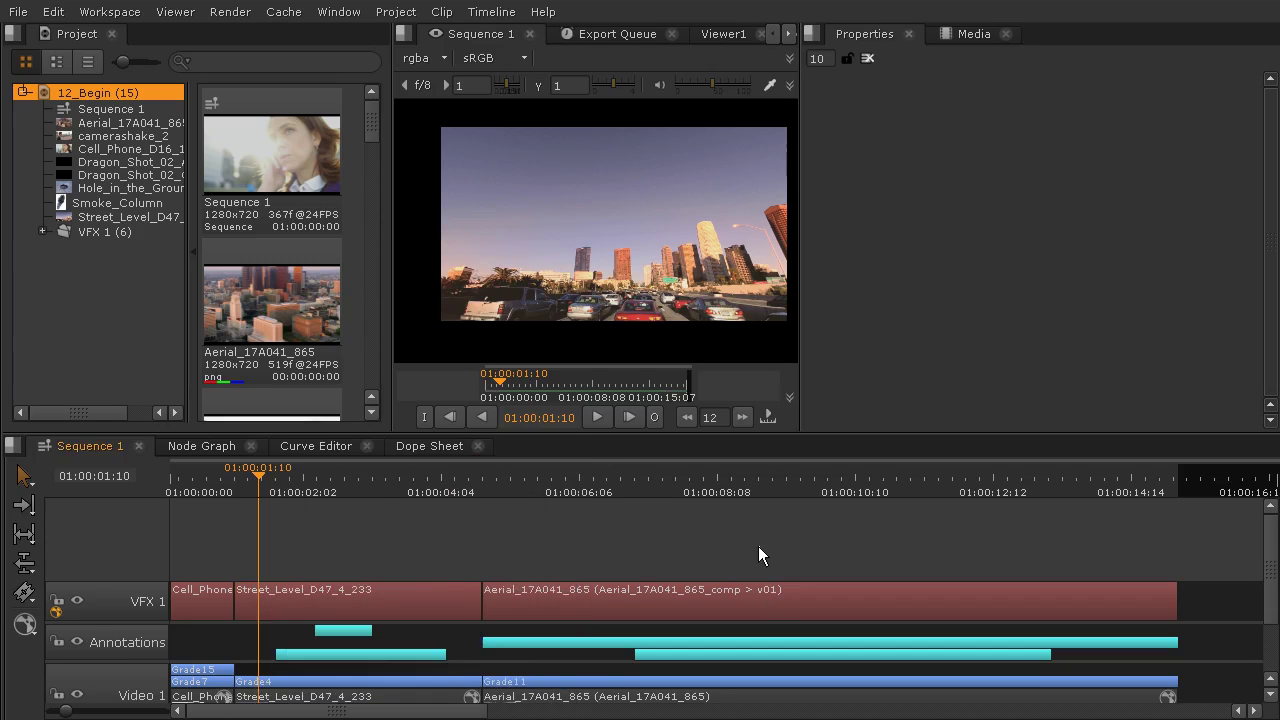
{"action": "right_click", "coordinate": [424, 592]}
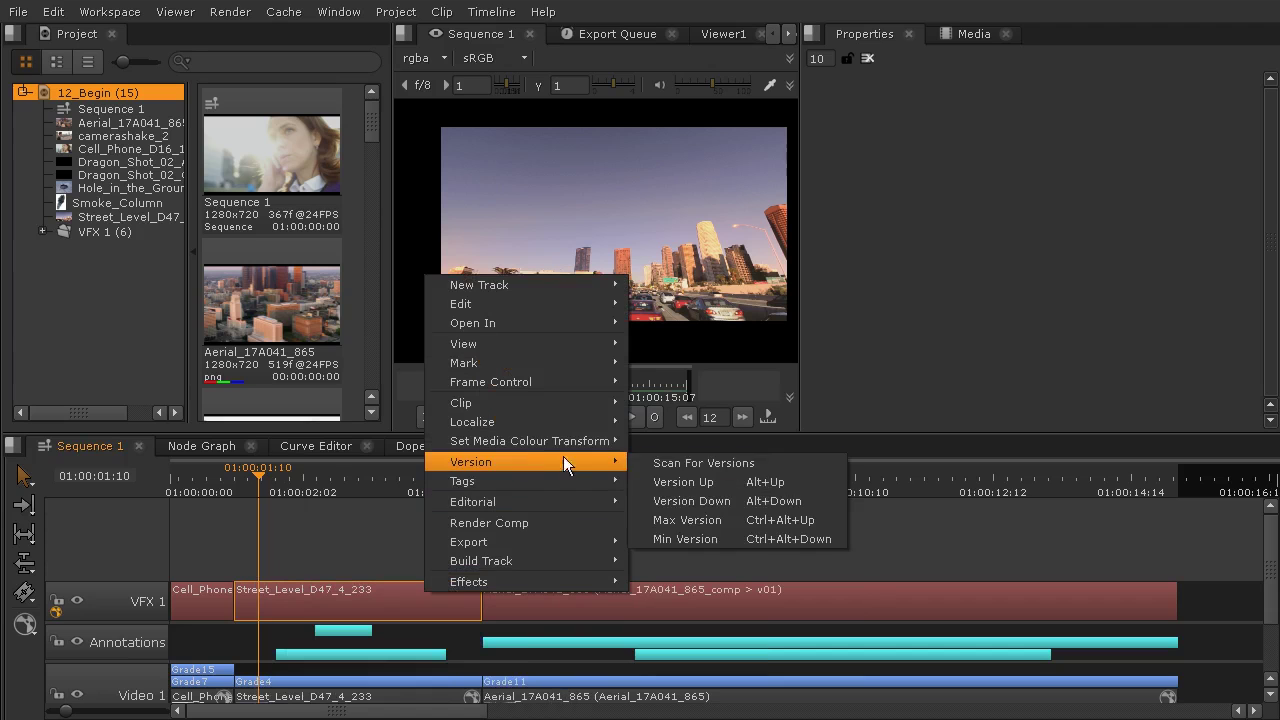
{"action": "left_click", "coordinate": [703, 462]}
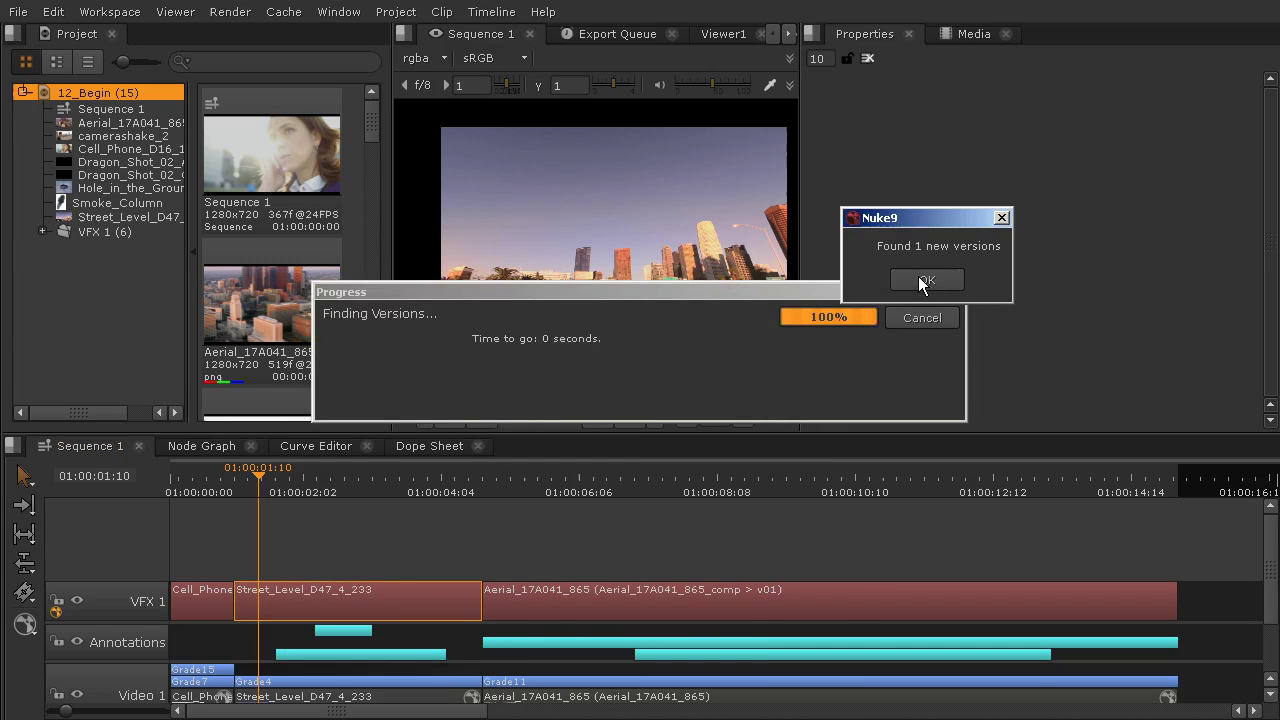
{"action": "left_click", "coordinate": [922, 281]}
Set the Street_Level clip's comp version to v06
{"action": "right_click", "coordinate": [337, 603]}
{"action": "mouse_move", "coordinate": [378, 598]}
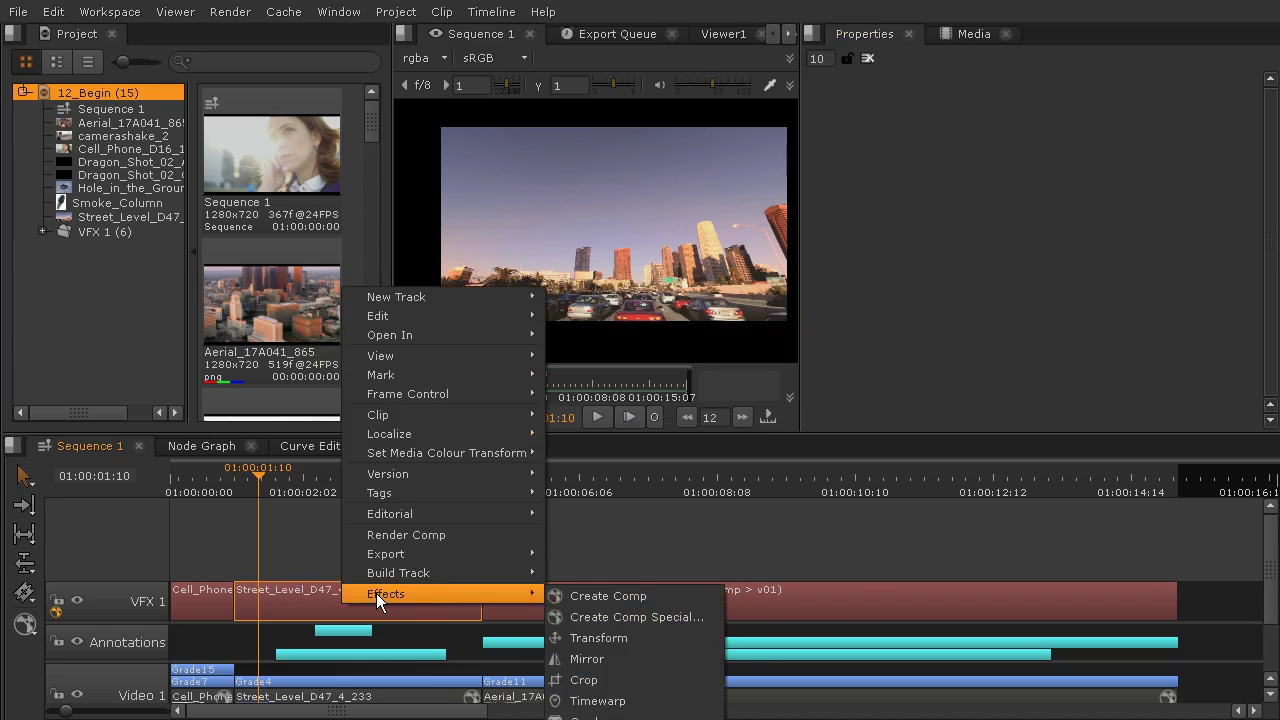
{"action": "left_click", "coordinate": [286, 603]}
{"action": "key", "text": "alt+v"}
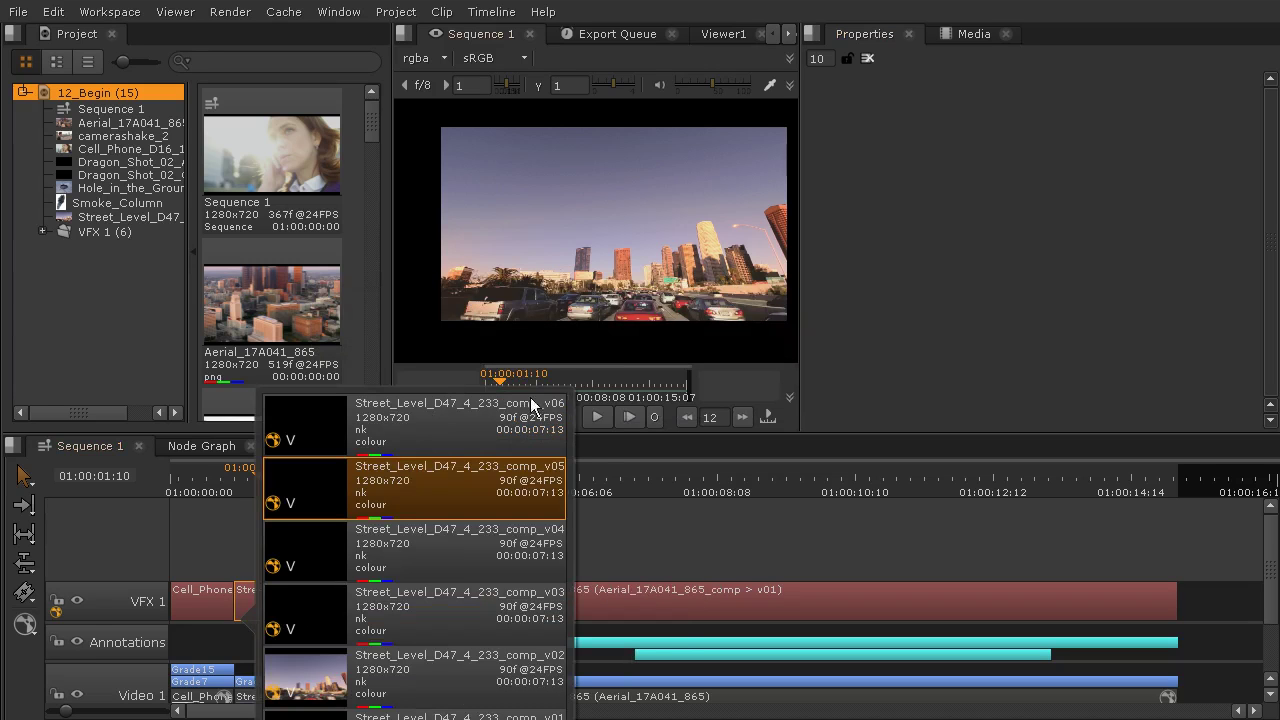
{"action": "key", "text": "Up"}
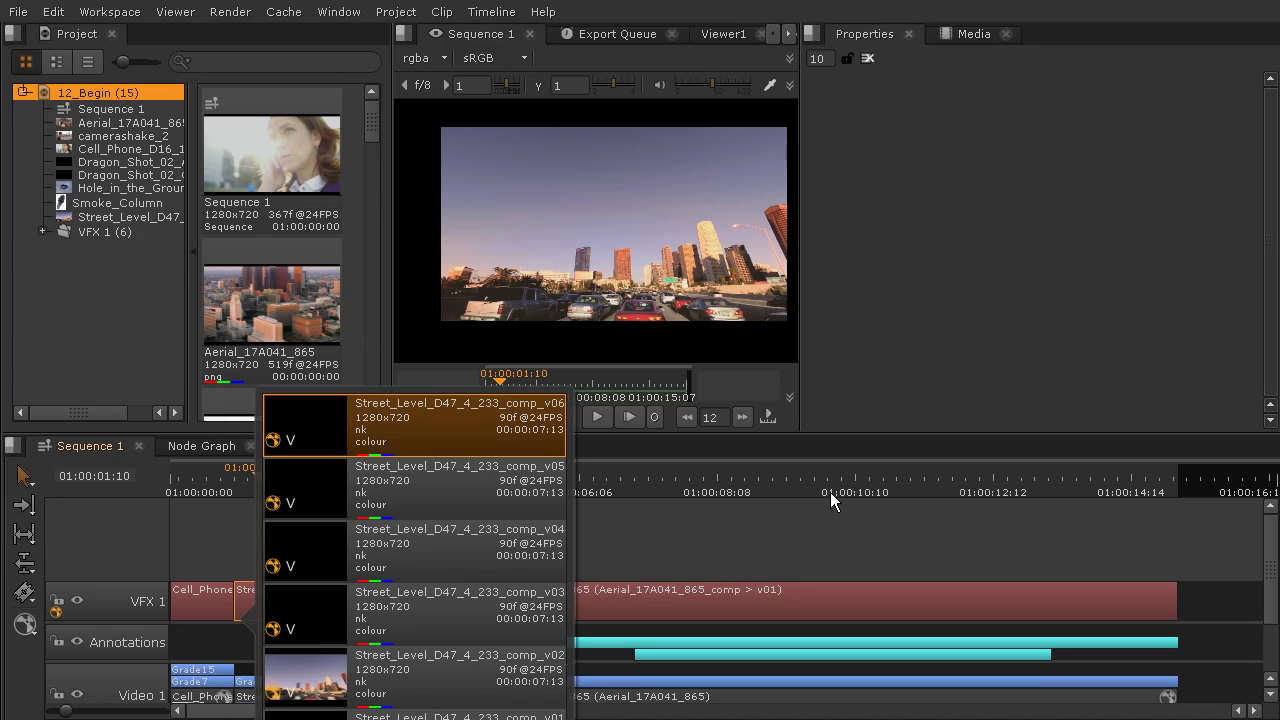
{"action": "key", "text": "Return"}
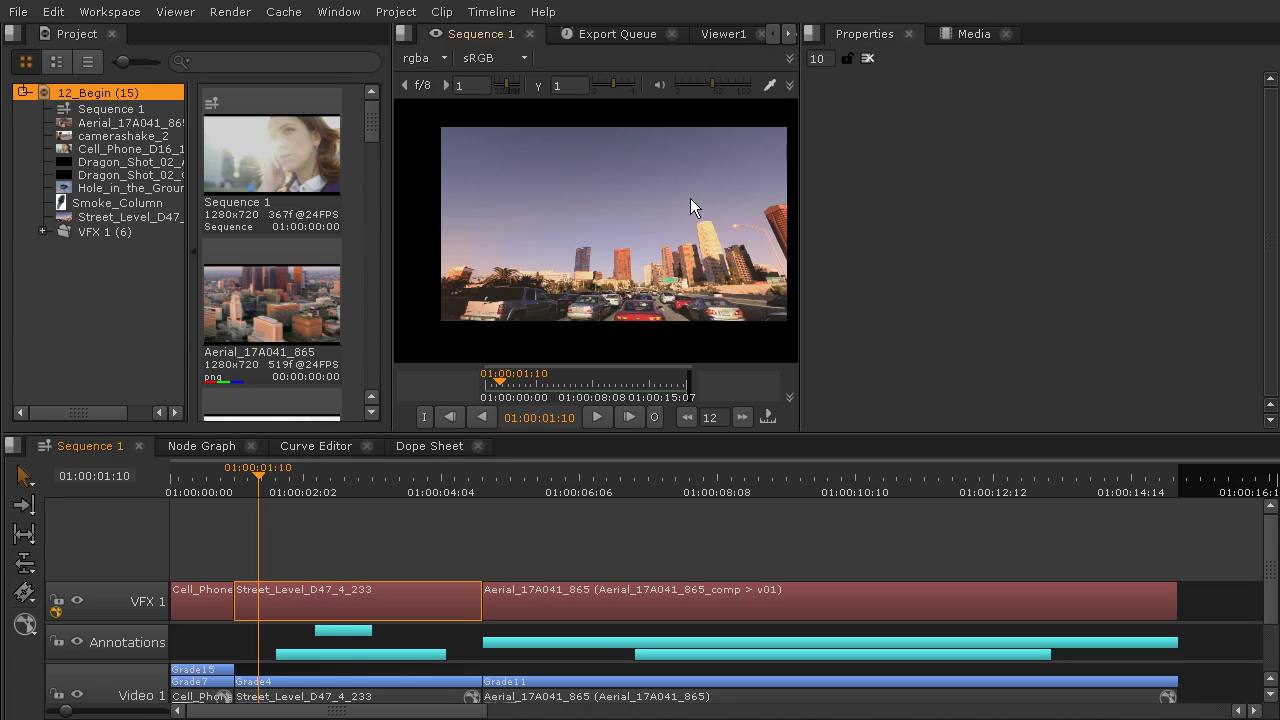
Re-centre the viewer, scrub to 01:00:01:18, and open the application preferences
{"action": "key", "text": "f"}
{"action": "left_click_drag", "start_coordinate": [324, 486], "coordinate": [287, 496]}
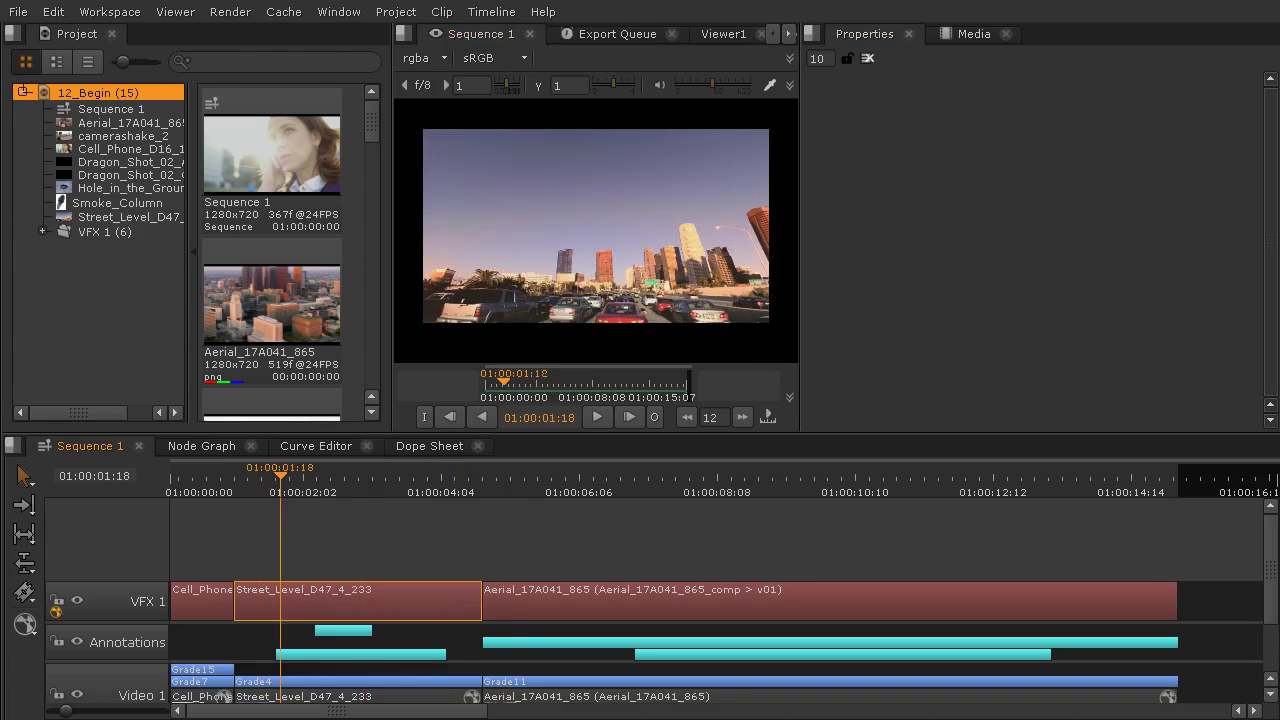
{"action": "left_click", "coordinate": [53, 12]}
Set export renders to 'no renderer limits (fastest transcoding)' under Threads/Processes and confirm with OK
{"action": "left_click", "coordinate": [110, 265]}
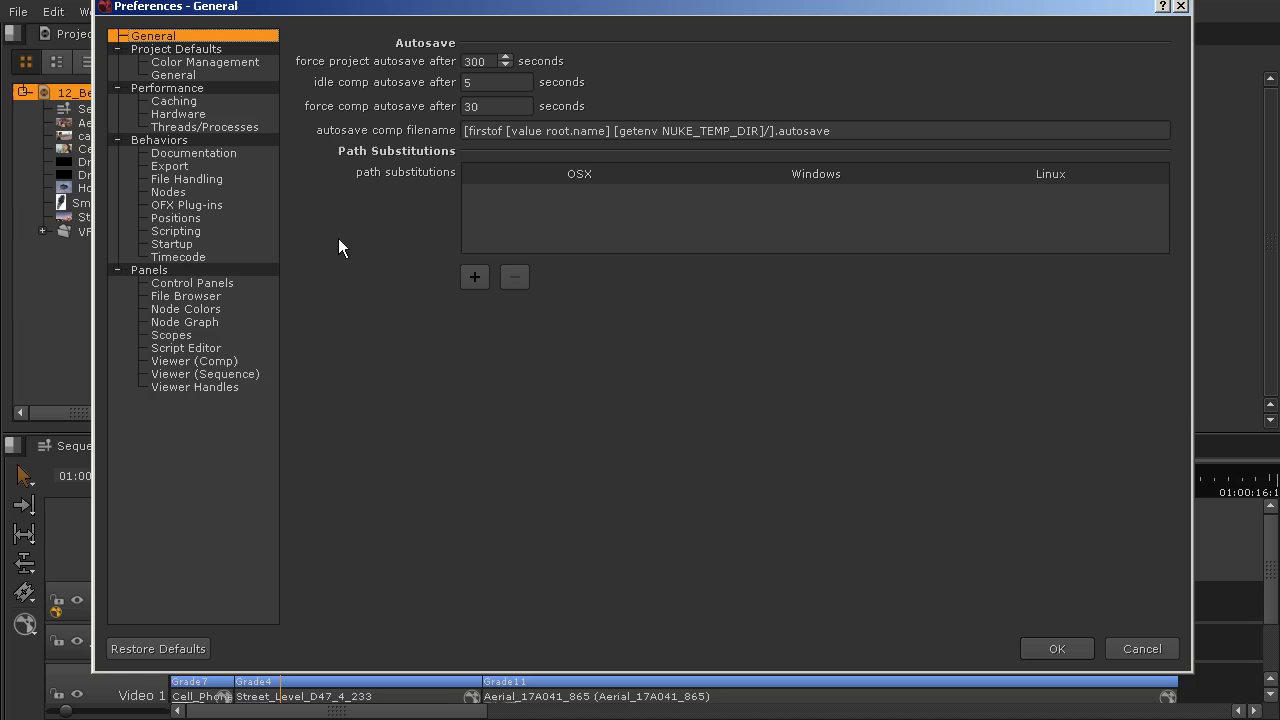
{"action": "left_click_drag", "start_coordinate": [523, 7], "coordinate": [524, 20]}
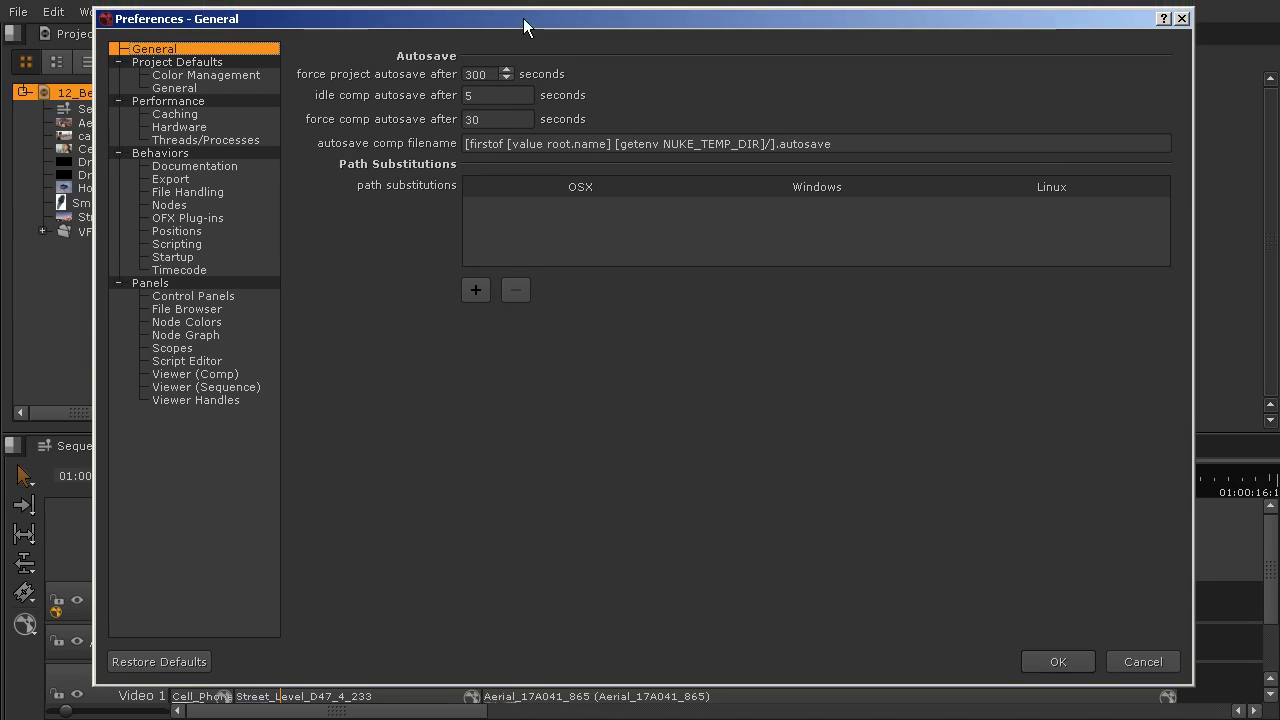
{"action": "left_click", "coordinate": [197, 142]}
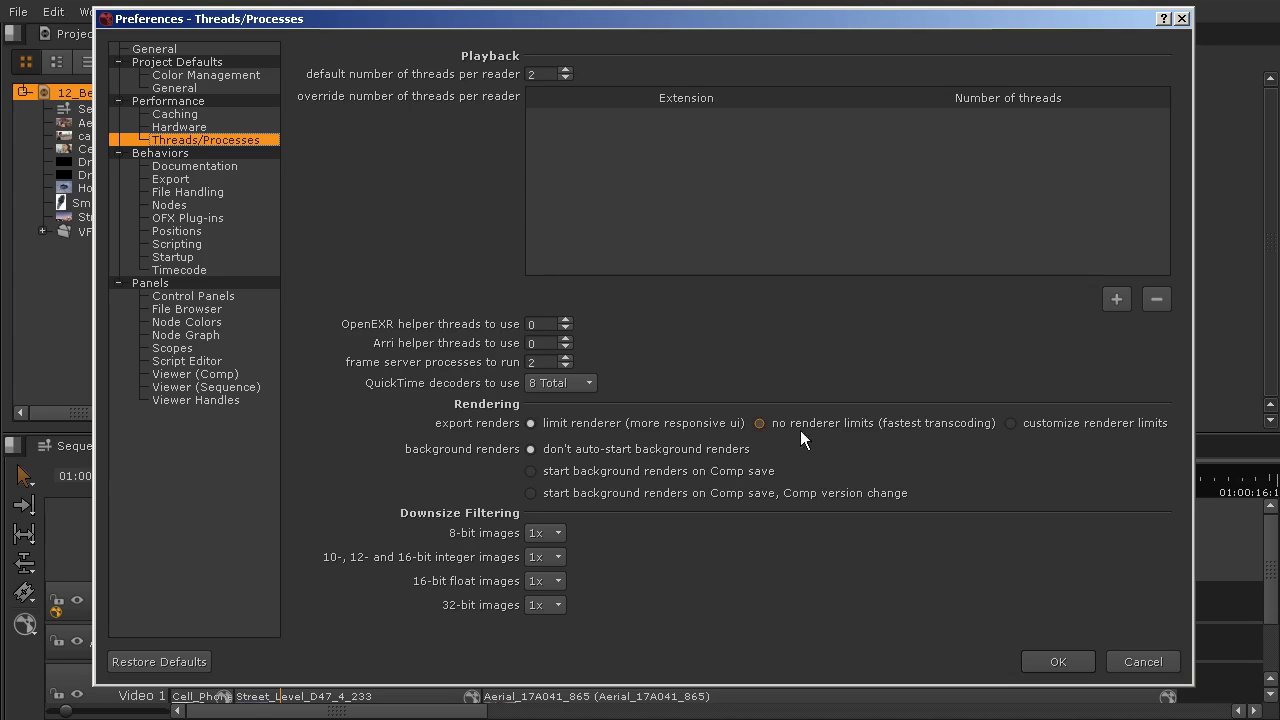
{"action": "left_click", "coordinate": [759, 423]}
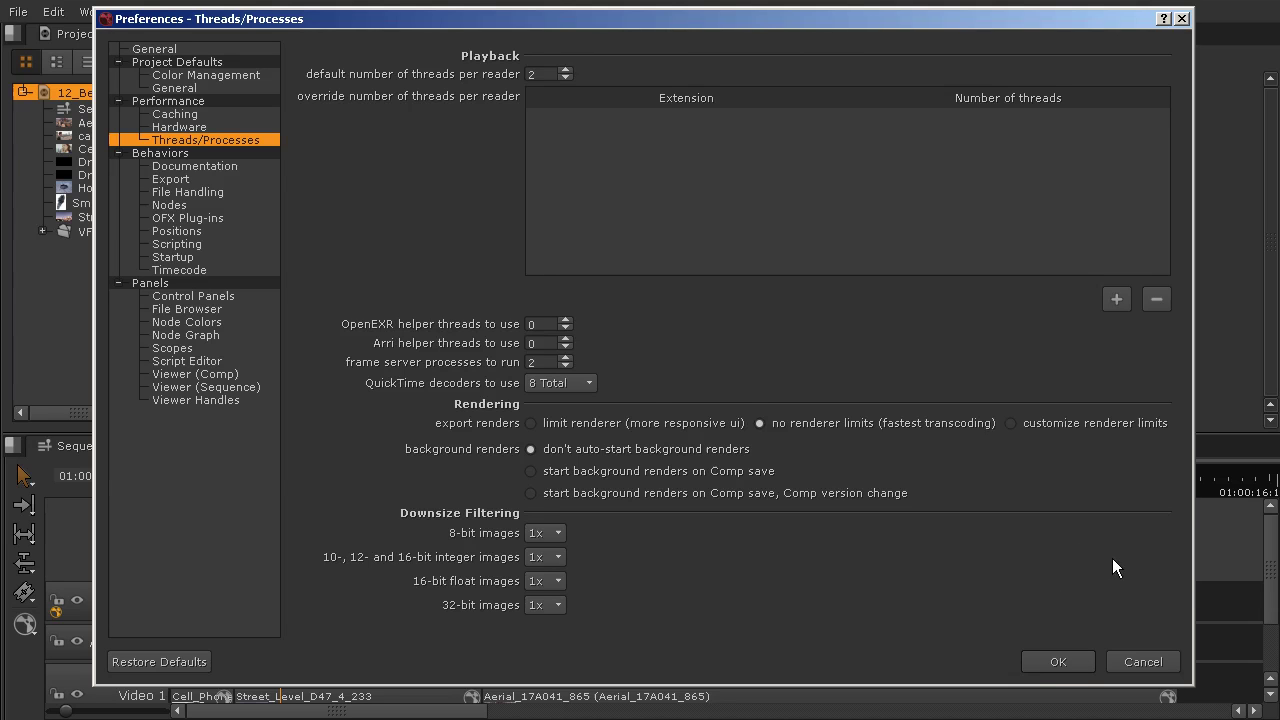
{"action": "left_click", "coordinate": [1050, 663]}
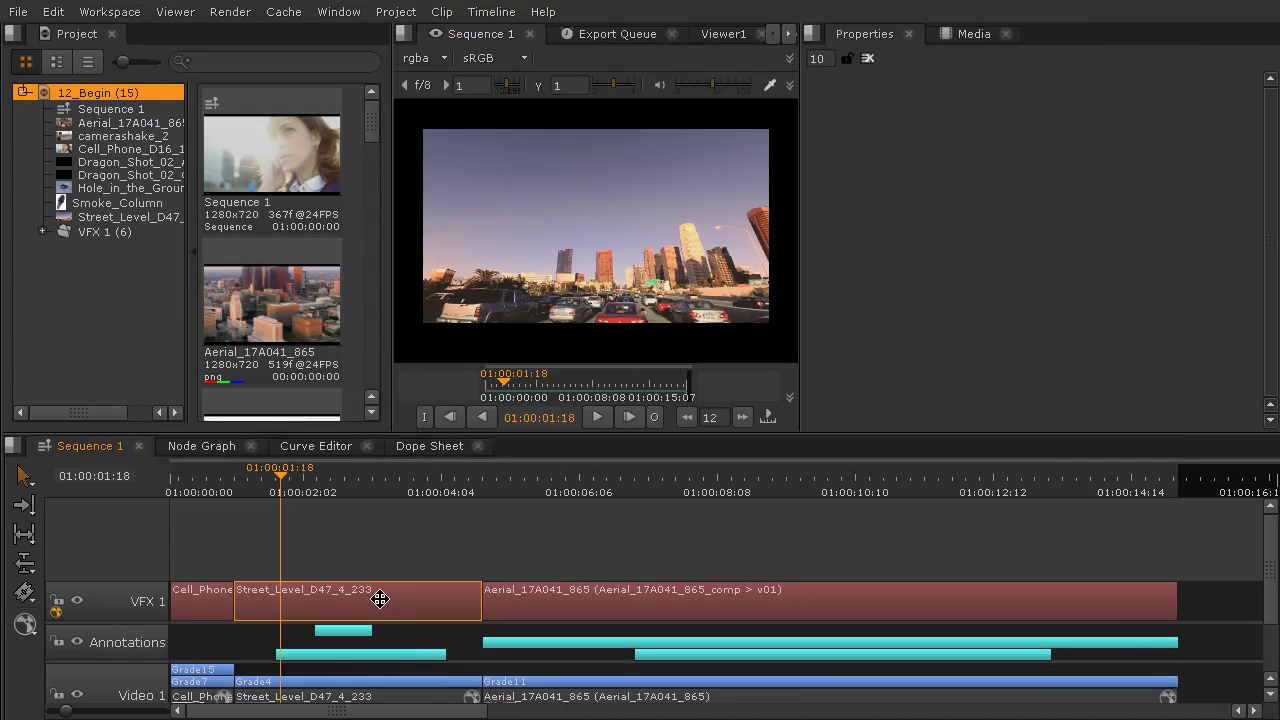
Render the selected Street_Level comp container in the background with Render Selected Comp Containers
{"action": "left_click", "coordinate": [233, 14]}
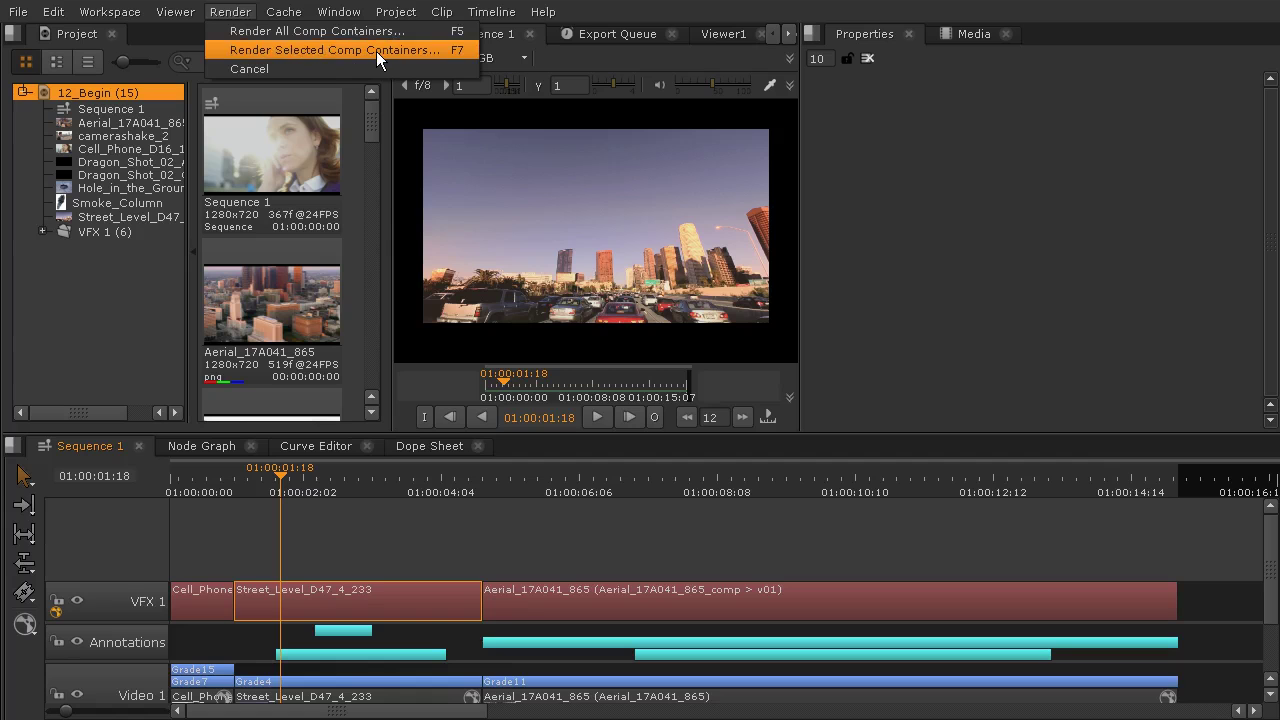
{"action": "left_click", "coordinate": [431, 54]}
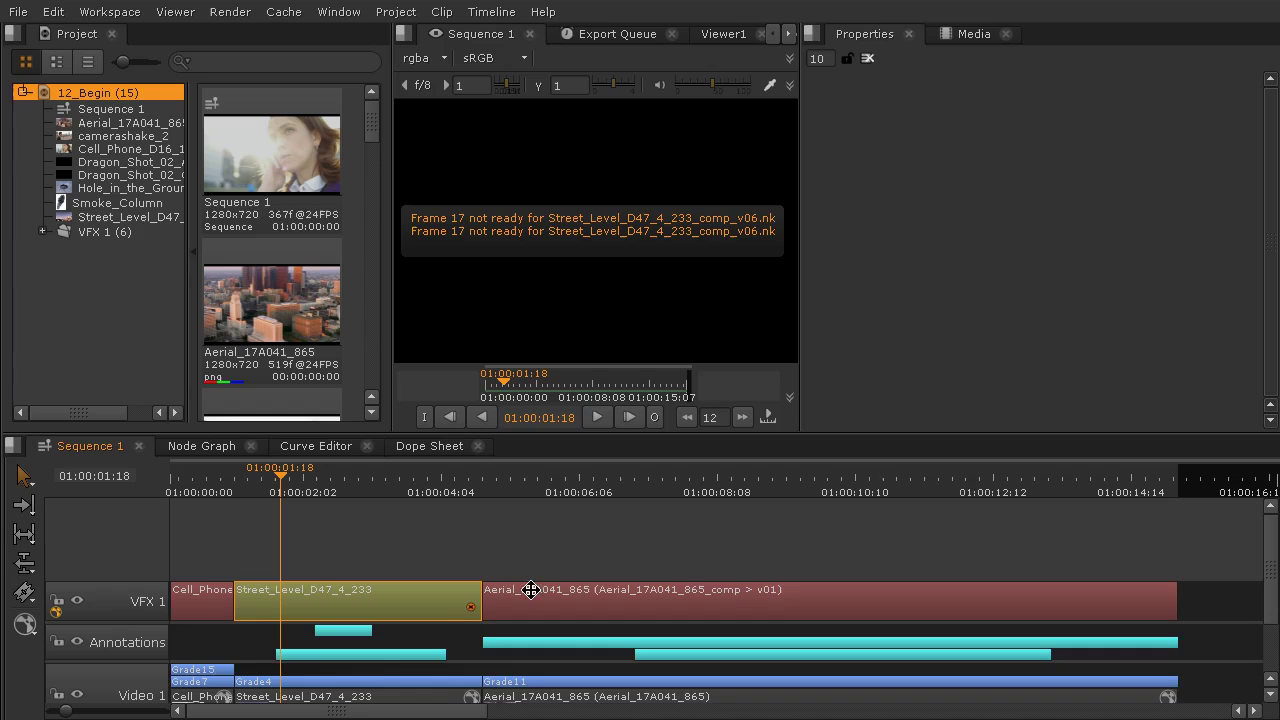
{"action": "left_click", "coordinate": [467, 615]}
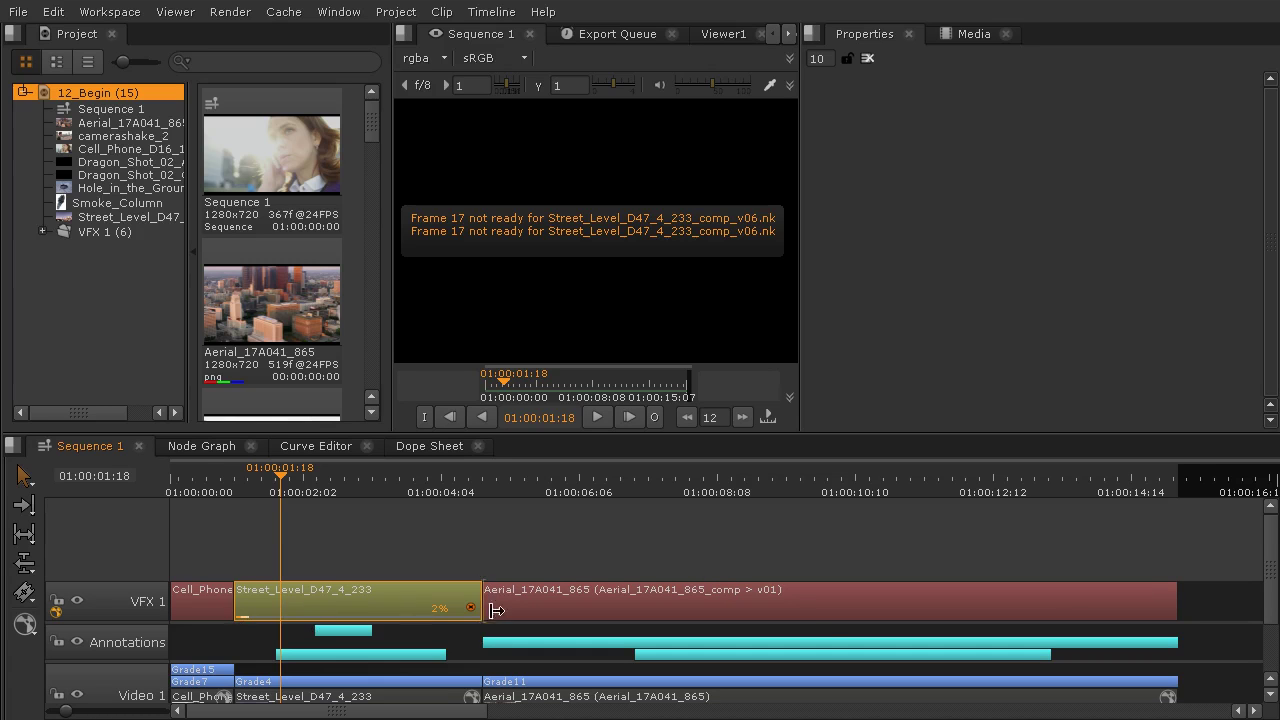
Scrub from 01:00:01:02 past the Cell_Phone shot to the aerial city shot at 01:00:07:11
{"action": "left_click_drag", "start_coordinate": [290, 481], "coordinate": [396, 507]}
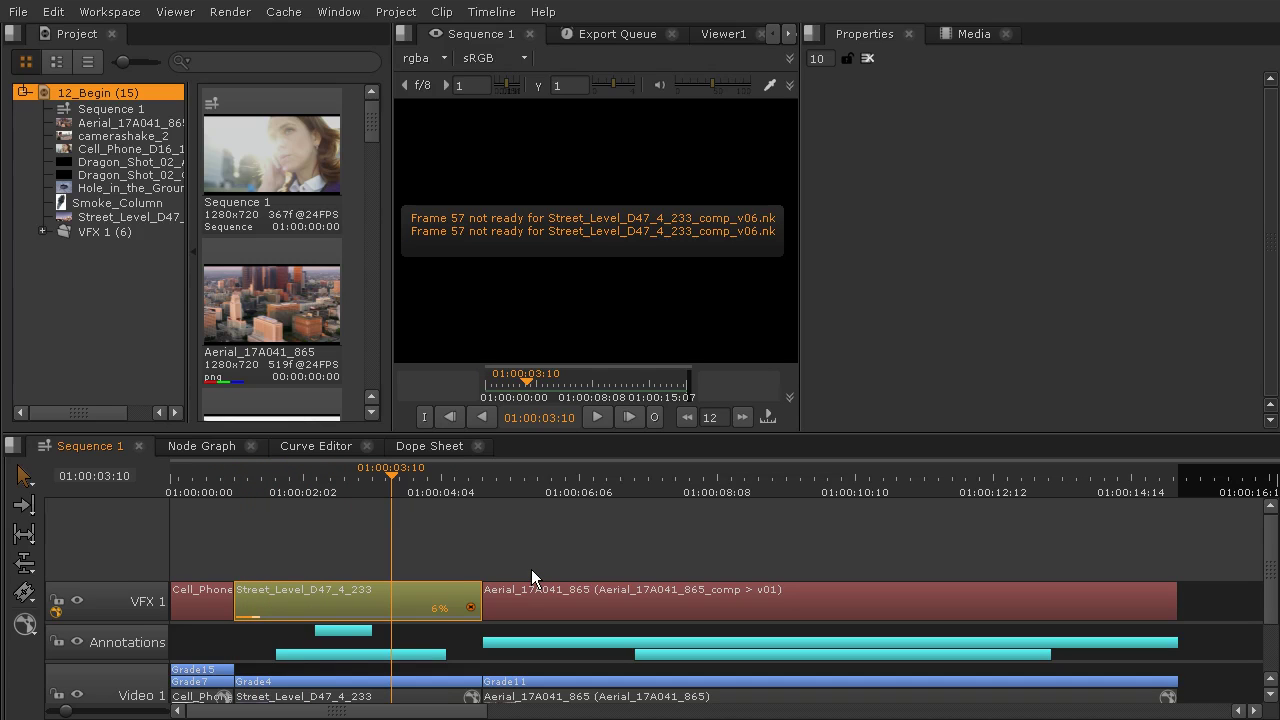
{"action": "left_click_drag", "start_coordinate": [314, 491], "coordinate": [441, 506]}
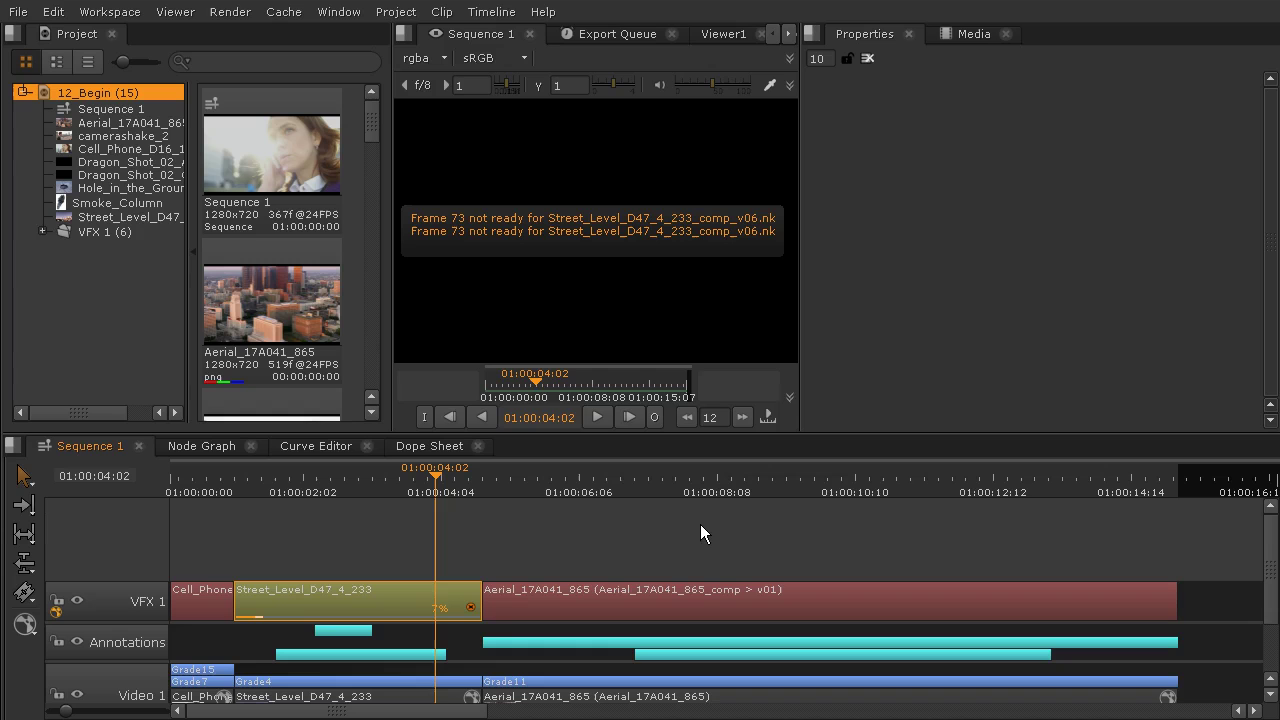
{"action": "left_click", "coordinate": [516, 492]}
{"action": "left_click_drag", "start_coordinate": [516, 492], "coordinate": [657, 596]}
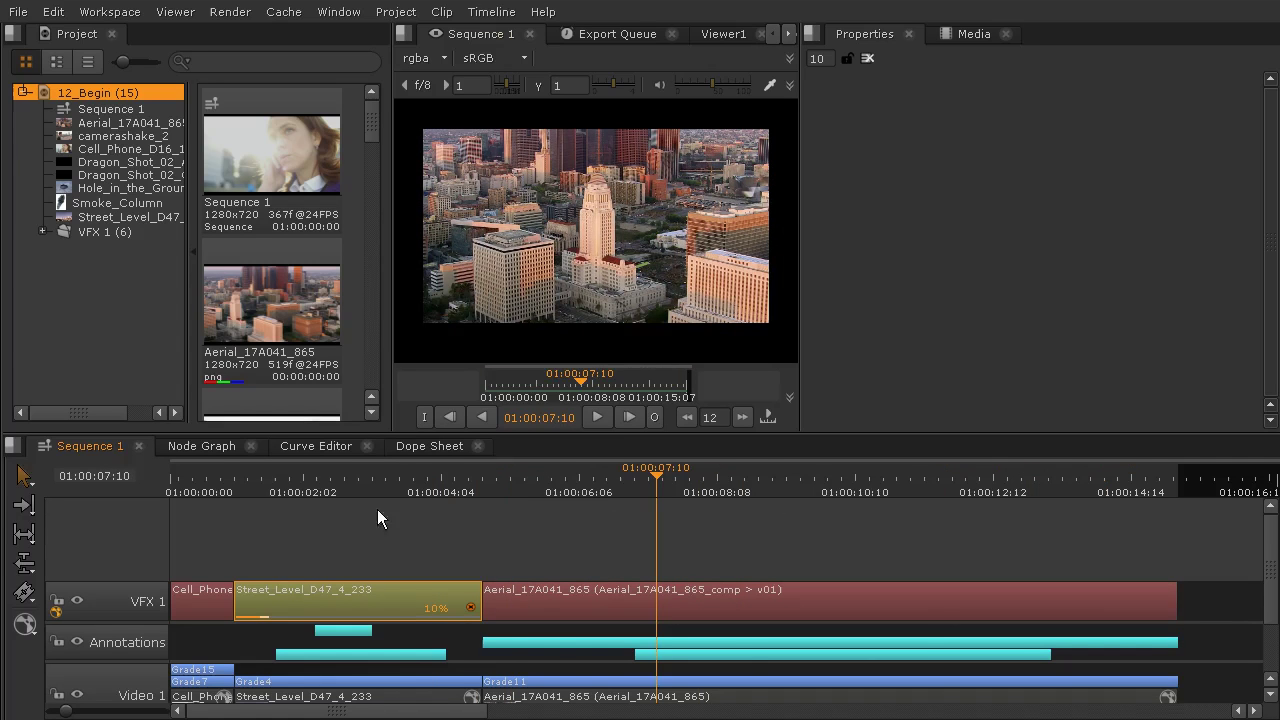
Review the street smoke and aerial city shots, then centre the project_files folder window
{"action": "left_click", "coordinate": [250, 488]}
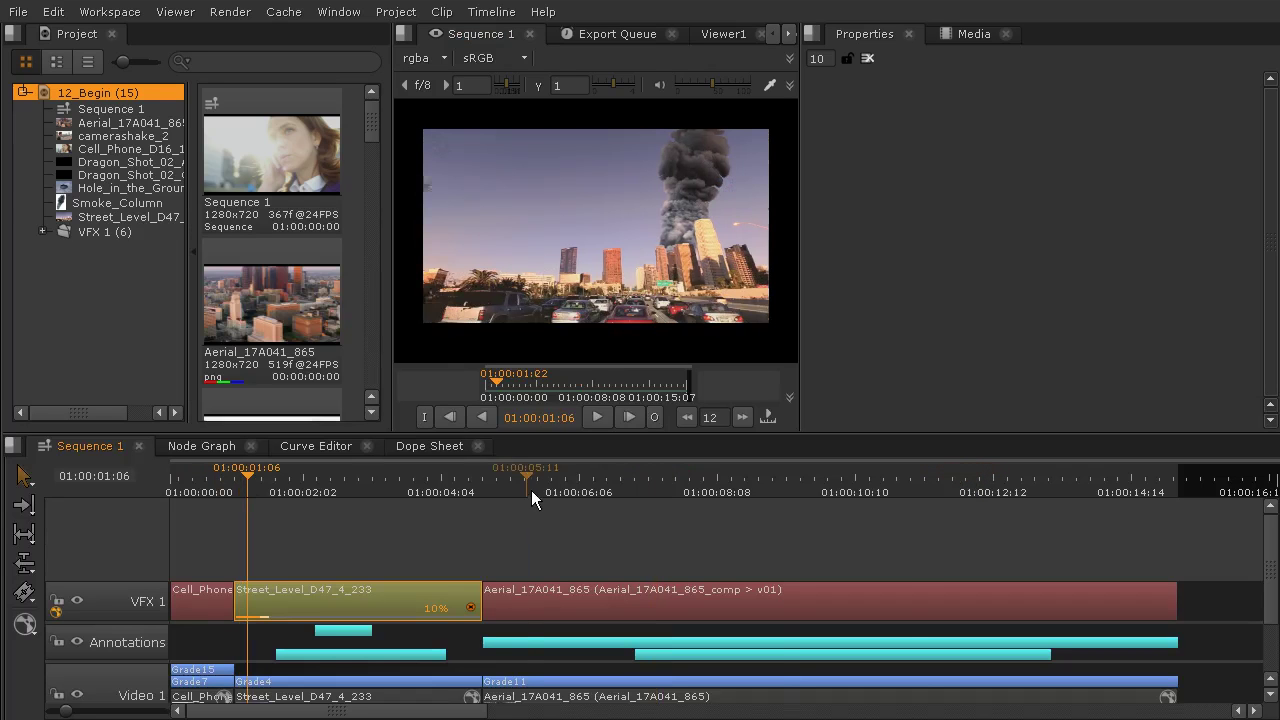
{"action": "left_click_drag", "start_coordinate": [531, 490], "coordinate": [858, 580]}
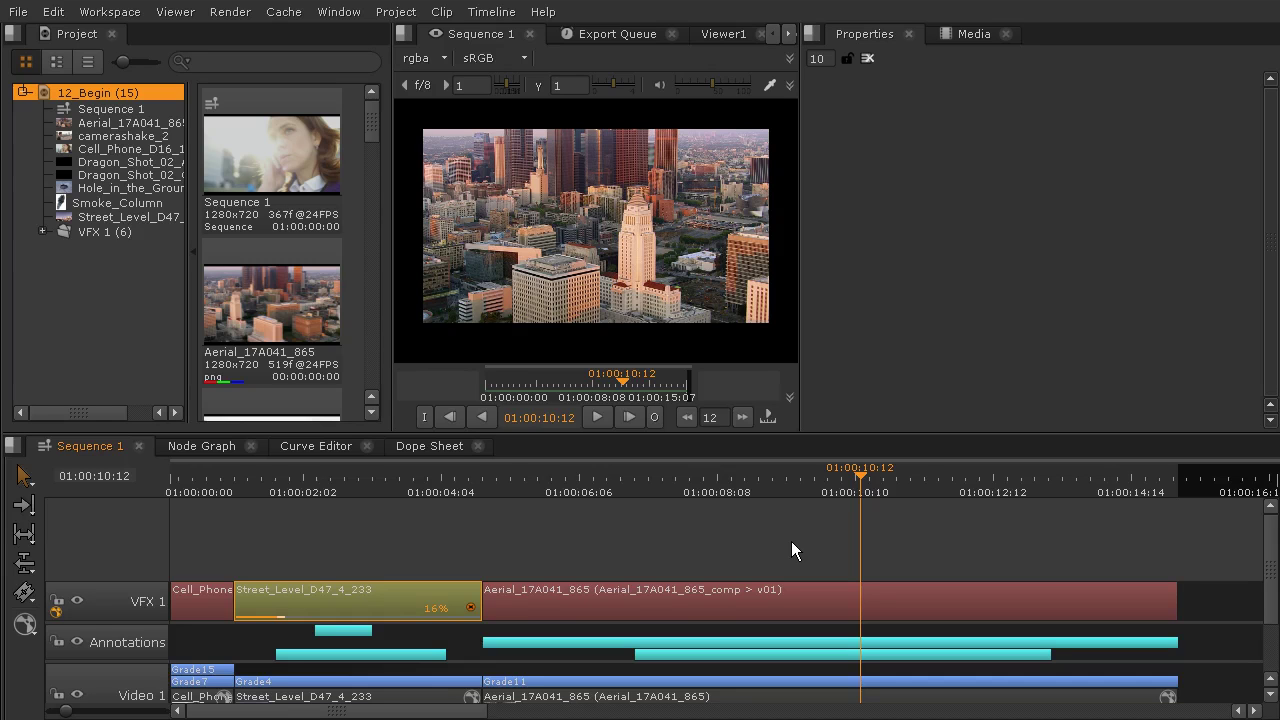
{"action": "left_click_drag", "start_coordinate": [297, 486], "coordinate": [279, 505]}
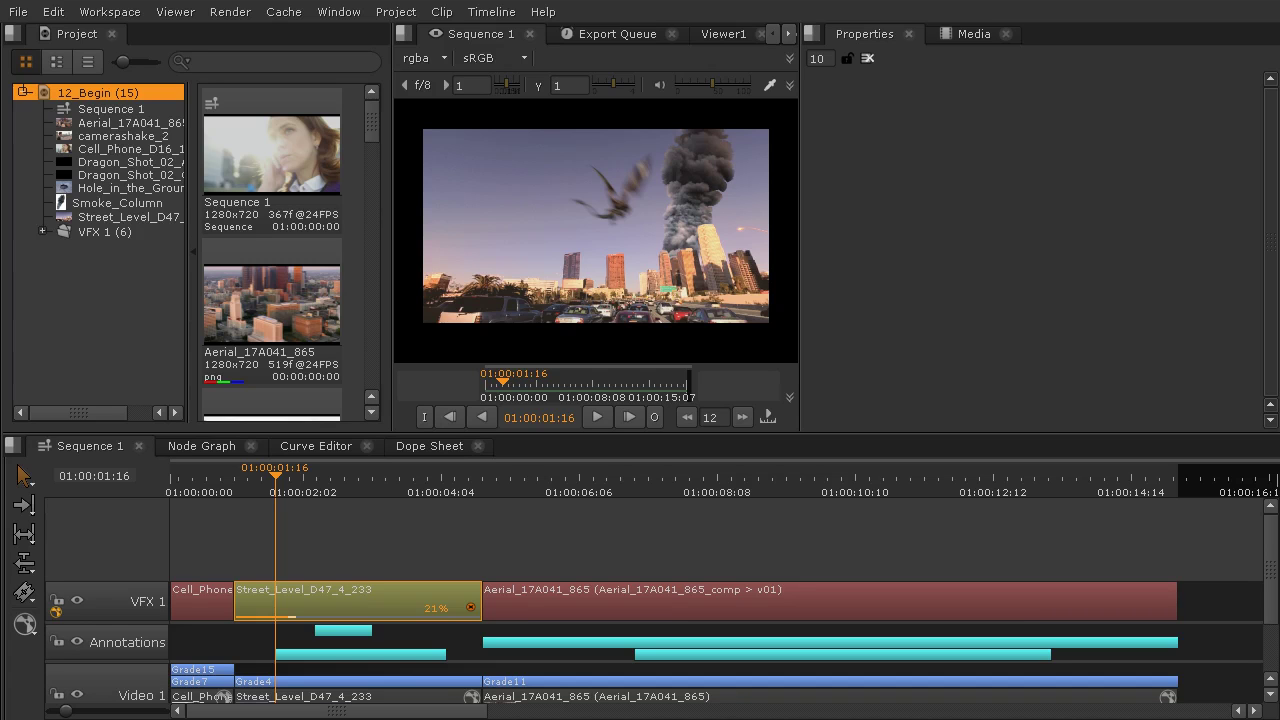
{"action": "left_click_drag", "start_coordinate": [967, 0], "coordinate": [408, 107]}
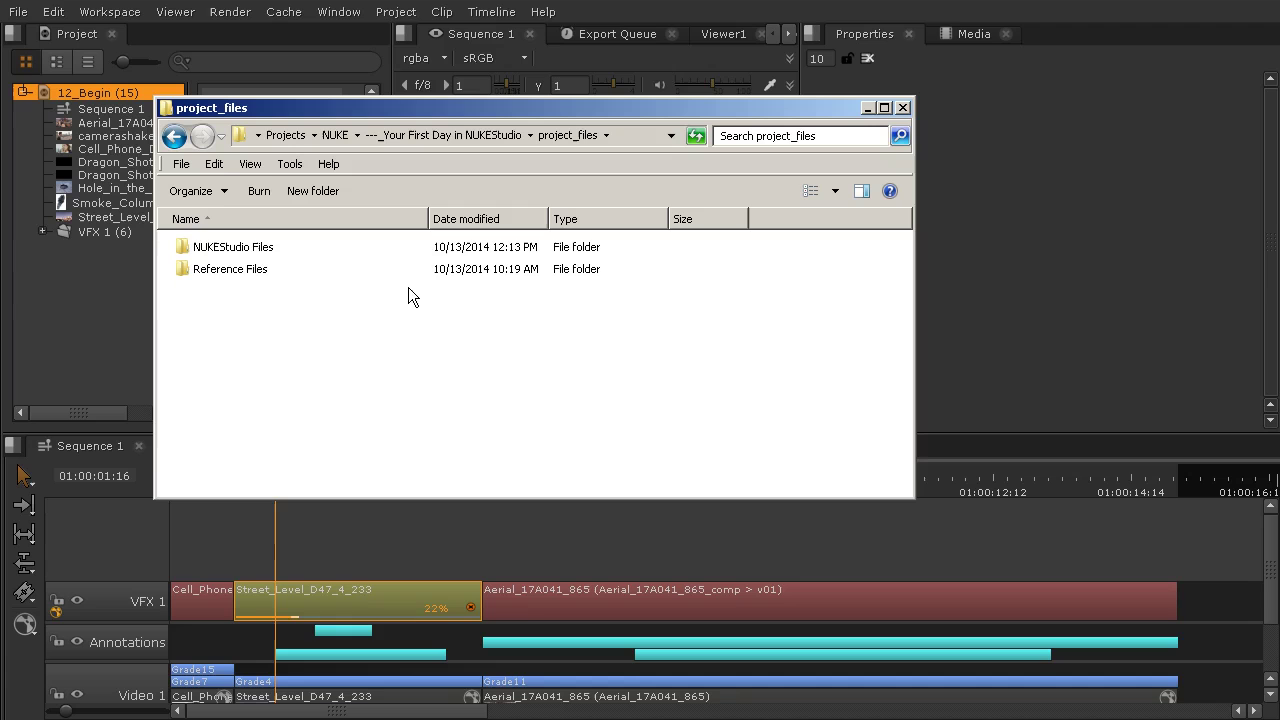
Open the NUKEStudio Files folder and then its NUKEX Scripts folder
{"action": "double_click", "coordinate": [235, 253]}
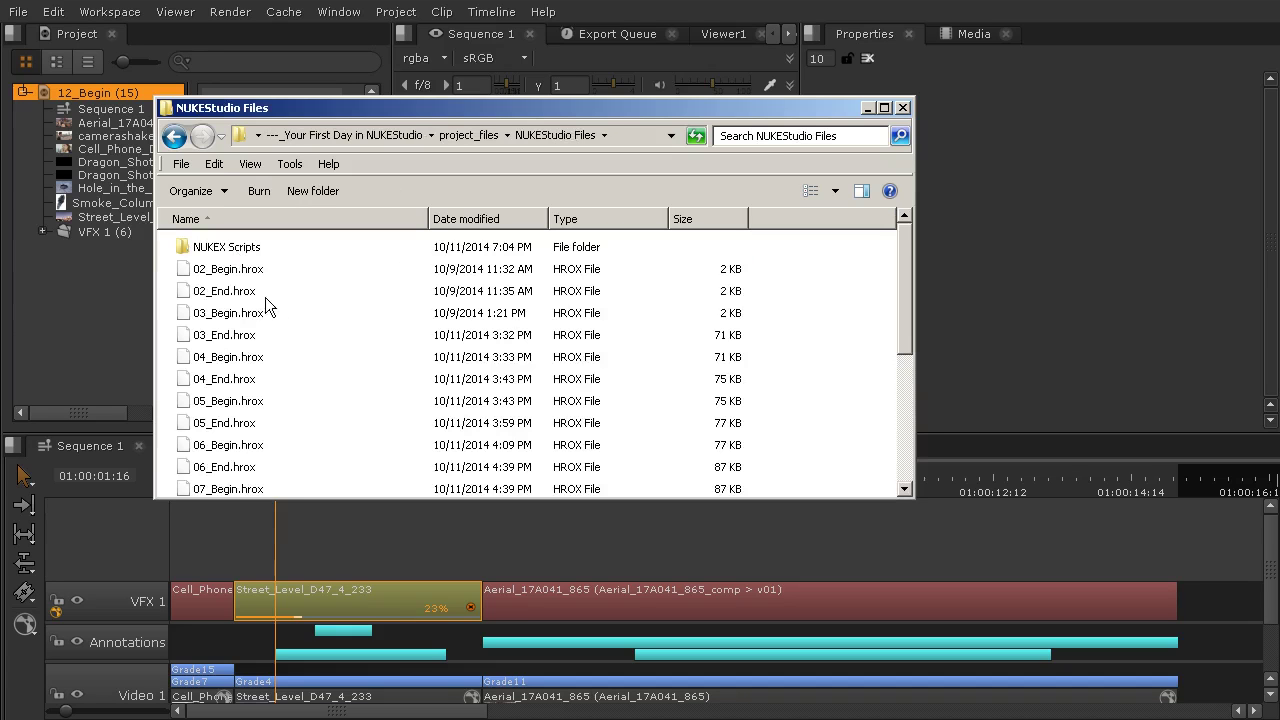
{"action": "left_click_drag", "start_coordinate": [904, 237], "coordinate": [887, 388]}
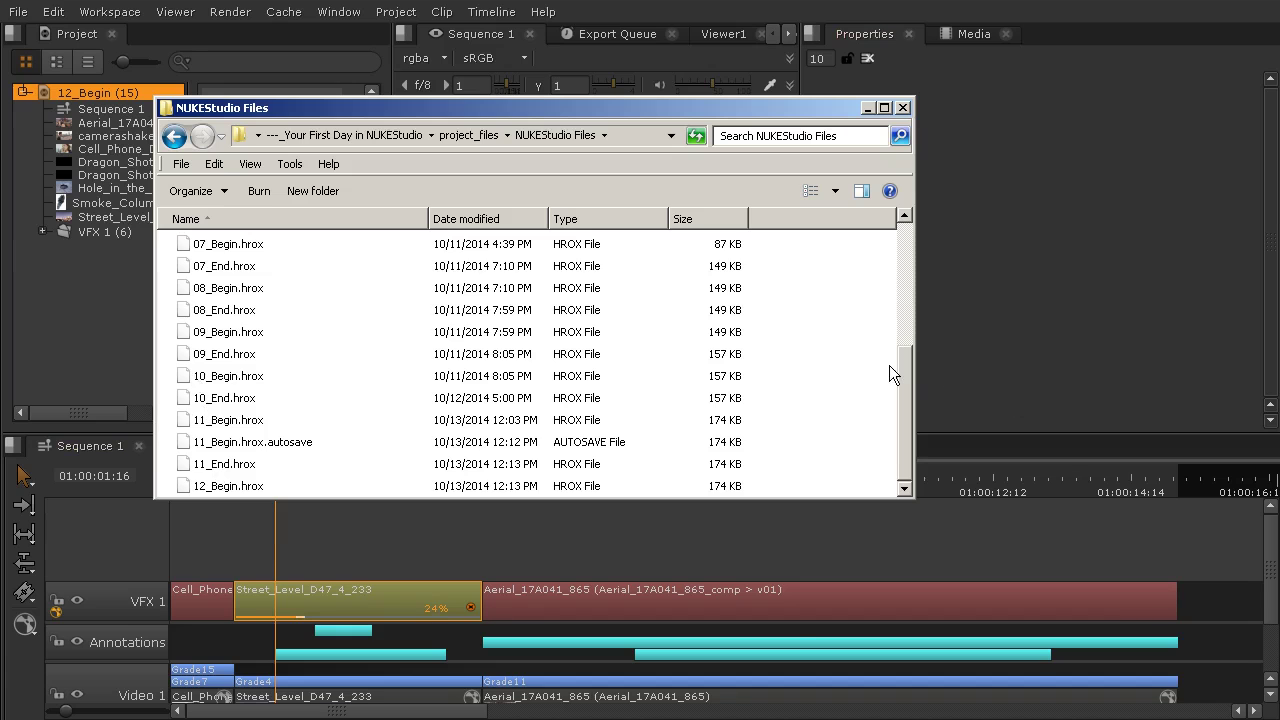
{"action": "left_click_drag", "start_coordinate": [903, 369], "coordinate": [912, 223]}
{"action": "left_click", "coordinate": [234, 250]}
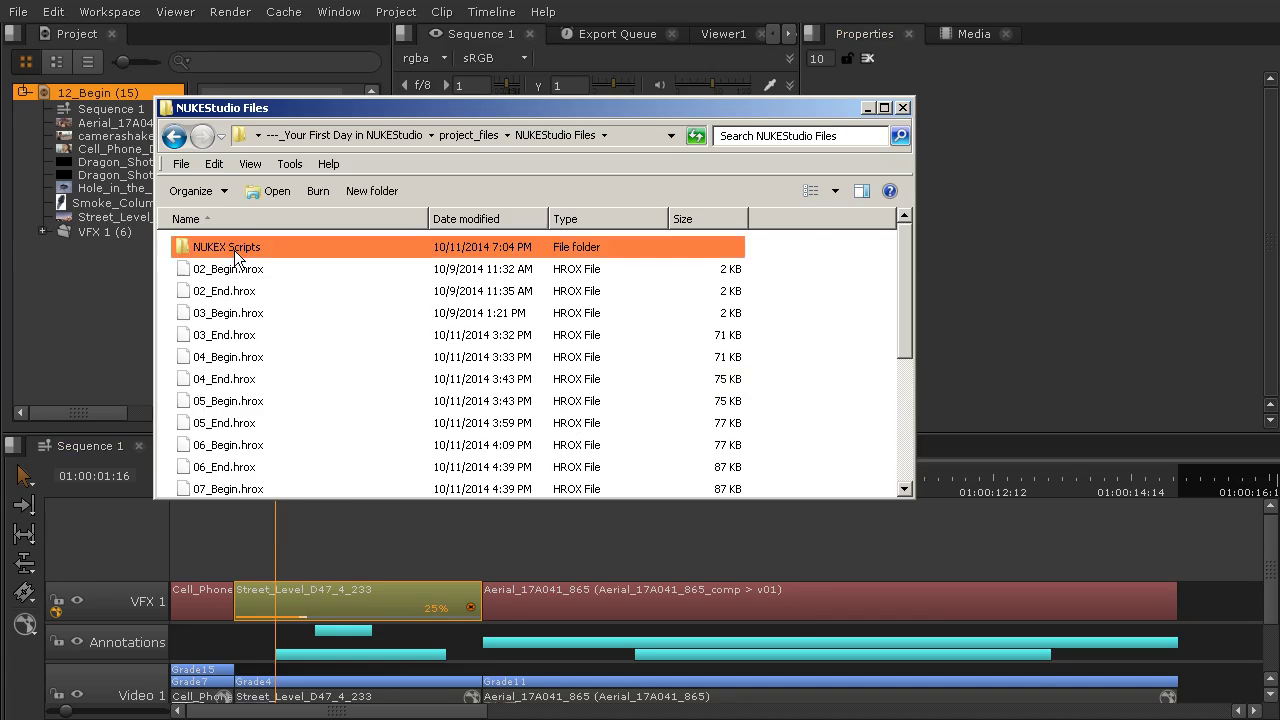
{"action": "double_click", "coordinate": [234, 250]}
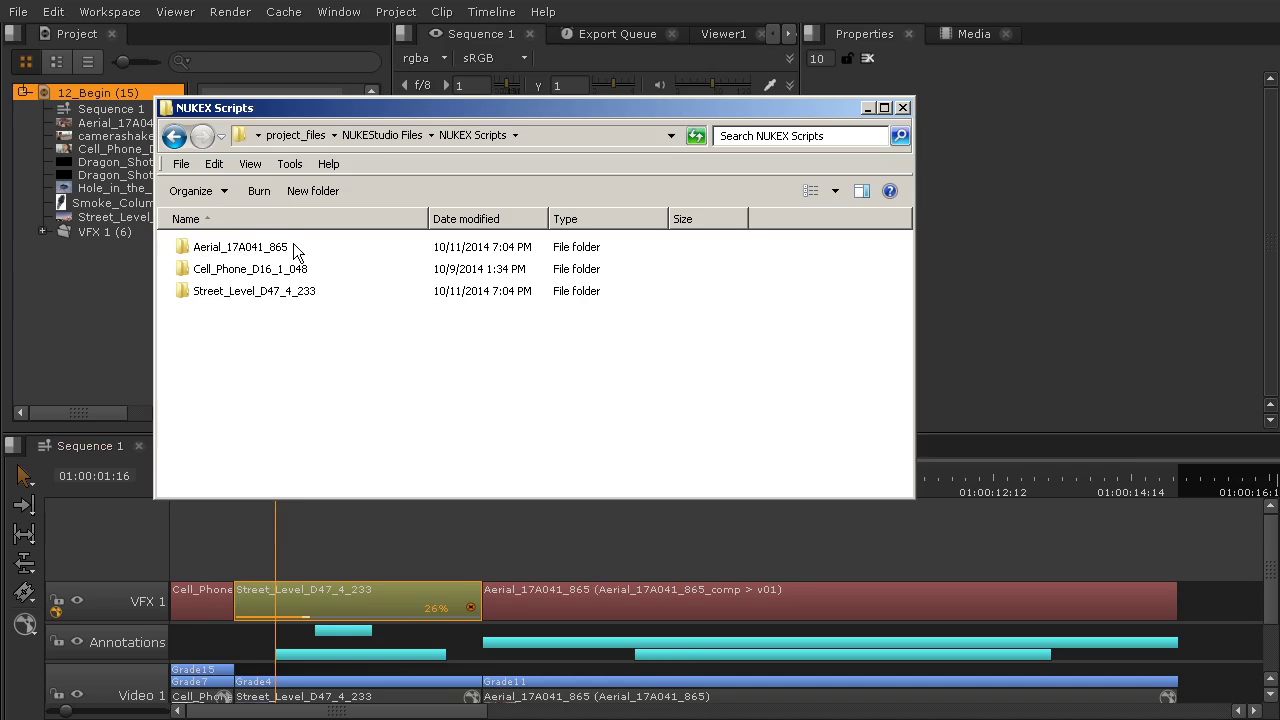
Open Street_Level_D47_4_233 > nuke > script to see comp versions, then return to nuke
{"action": "double_click", "coordinate": [255, 292]}
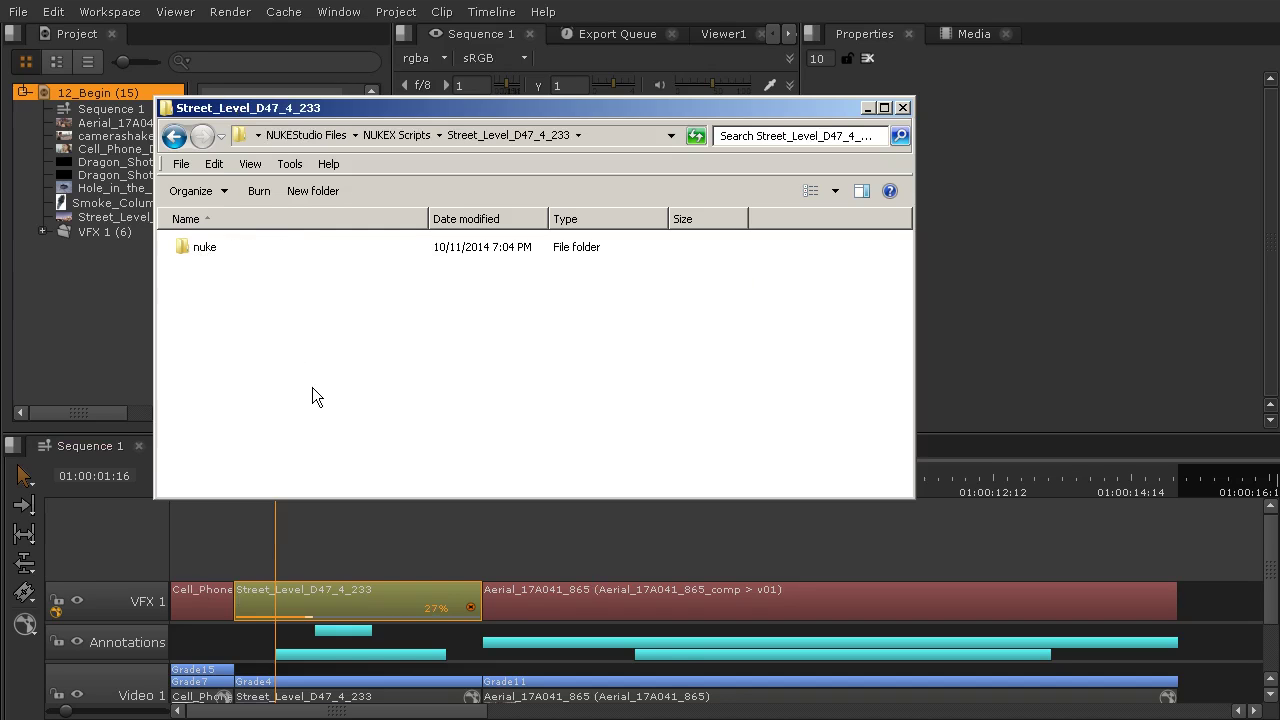
{"action": "double_click", "coordinate": [207, 249]}
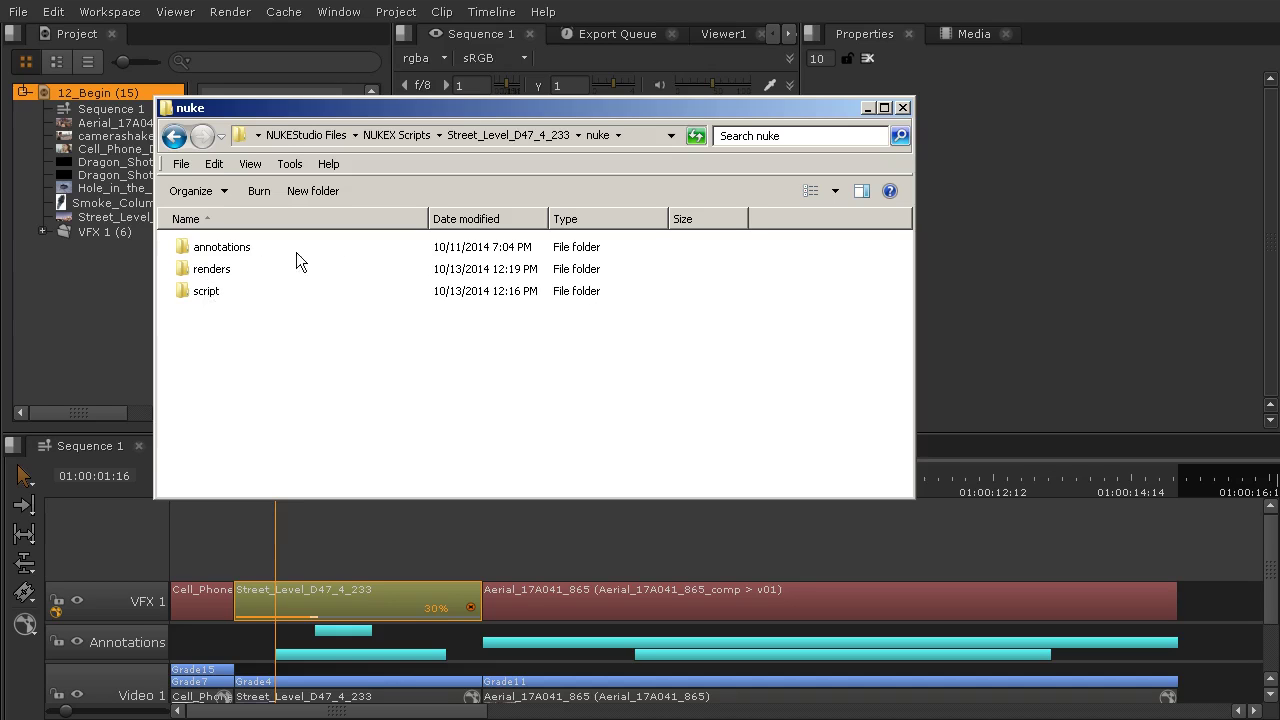
{"action": "double_click", "coordinate": [206, 291]}
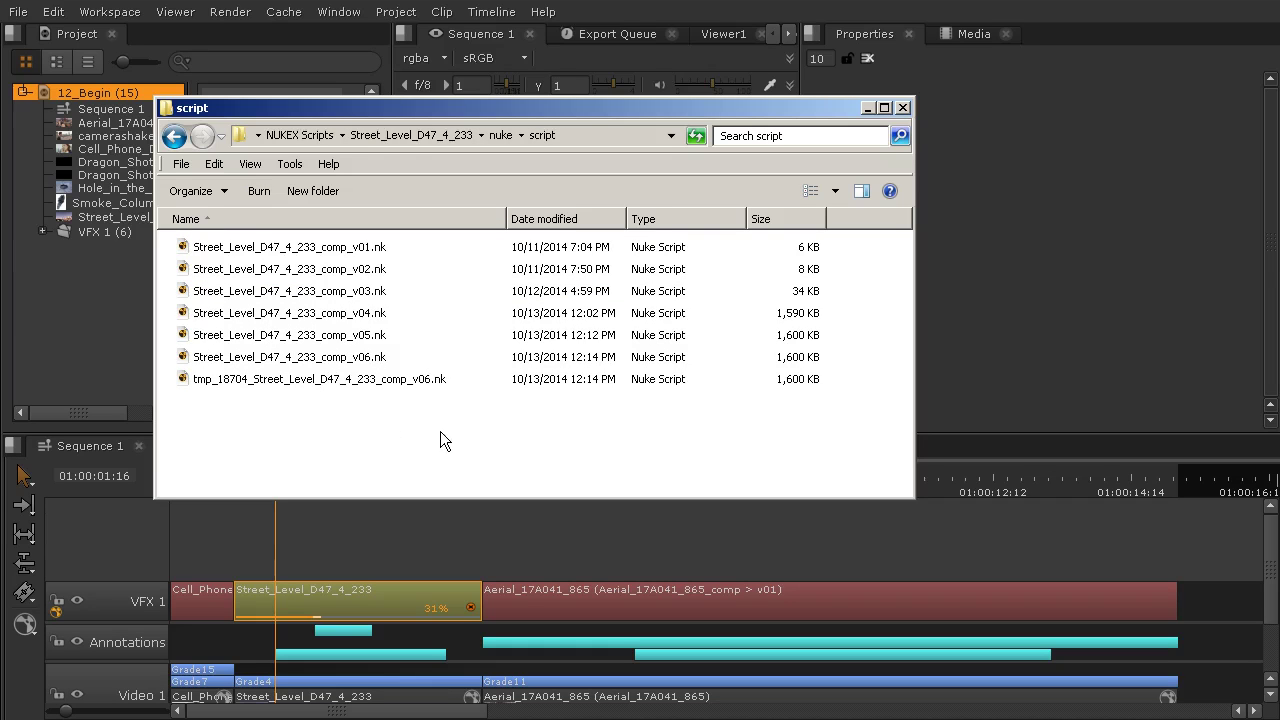
{"action": "left_click", "coordinate": [500, 135]}
Open the renders folder and scroll through the Street_Level_D47_4_233 comp's v05 DPX frames
{"action": "double_click", "coordinate": [199, 270]}
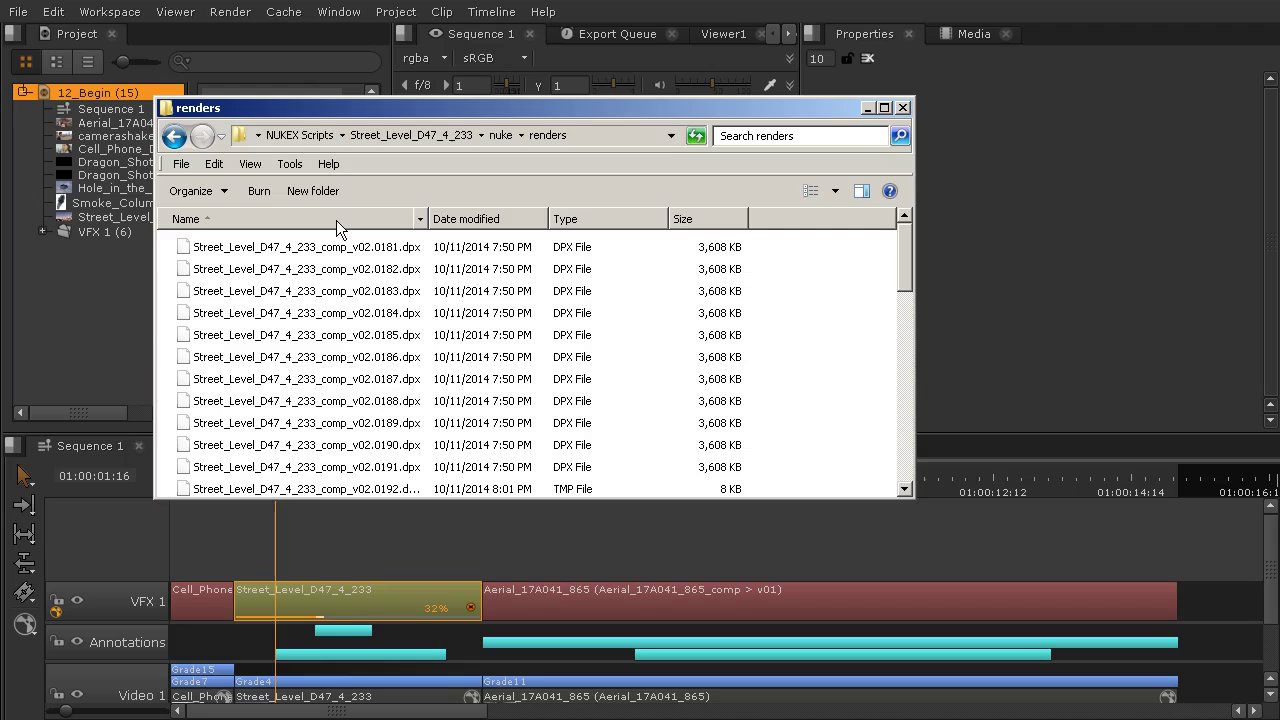
{"action": "left_click_drag", "start_coordinate": [903, 243], "coordinate": [894, 447]}
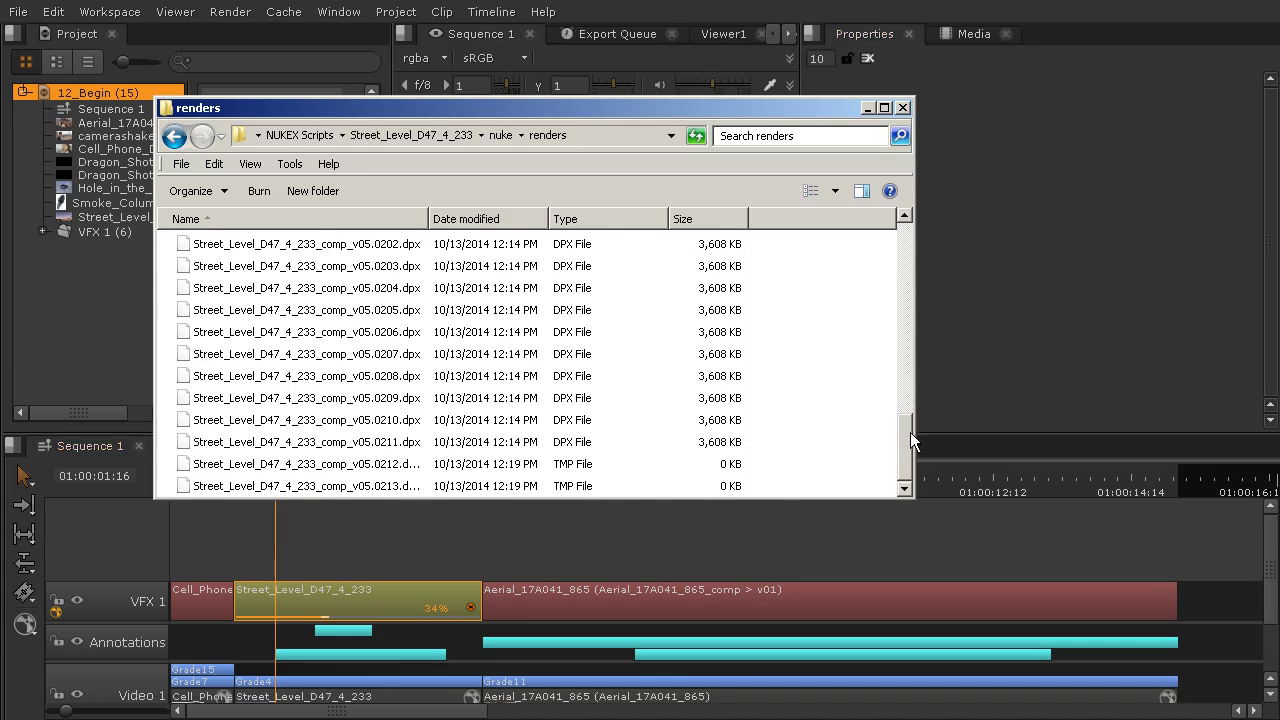
{"action": "scroll", "coordinate": [907, 386], "scroll_direction": "up", "scroll_amount": 3}
{"action": "left_click_drag", "start_coordinate": [907, 386], "coordinate": [930, 231]}
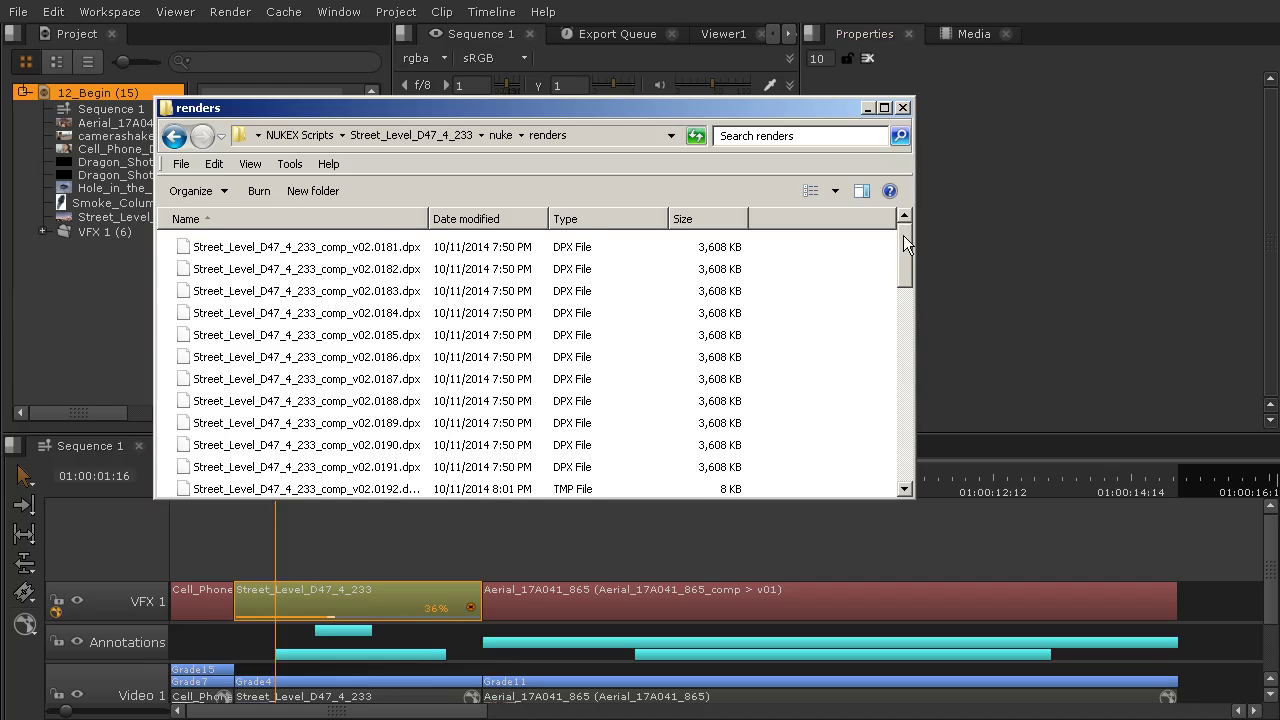
{"action": "left_click_drag", "start_coordinate": [907, 245], "coordinate": [908, 405]}
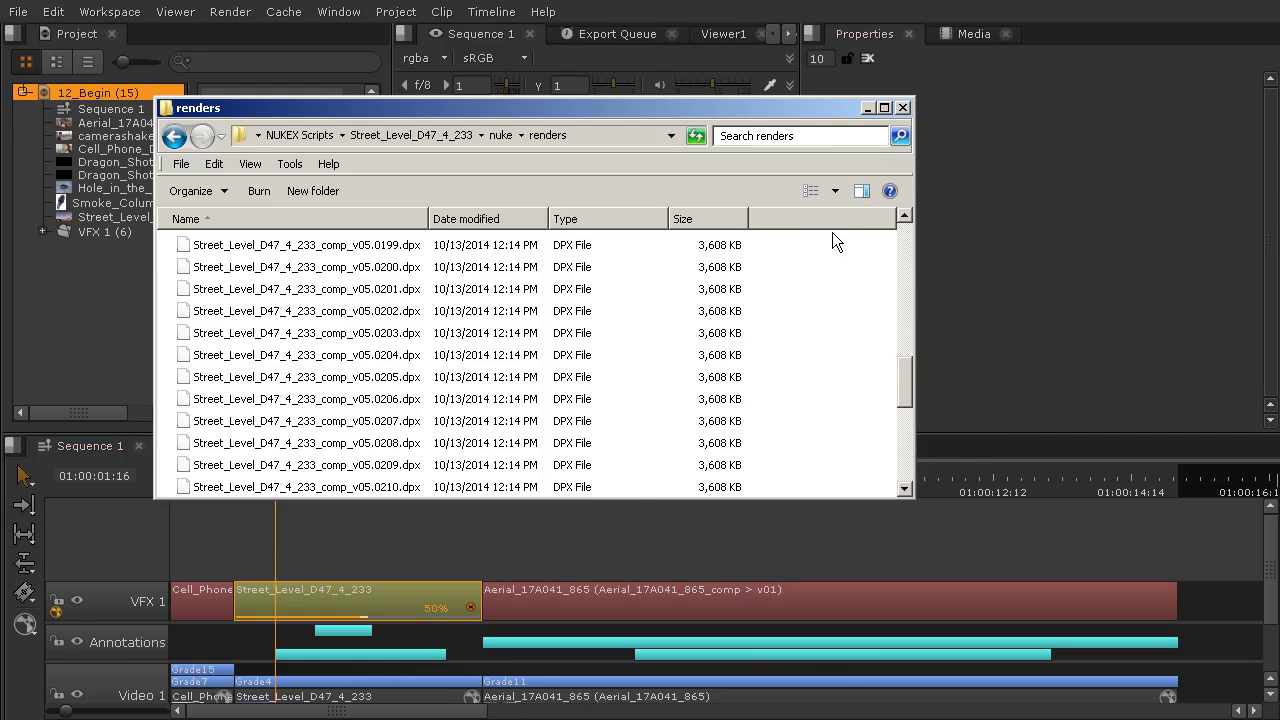
{"action": "left_click_drag", "start_coordinate": [604, 108], "coordinate": [703, 90]}
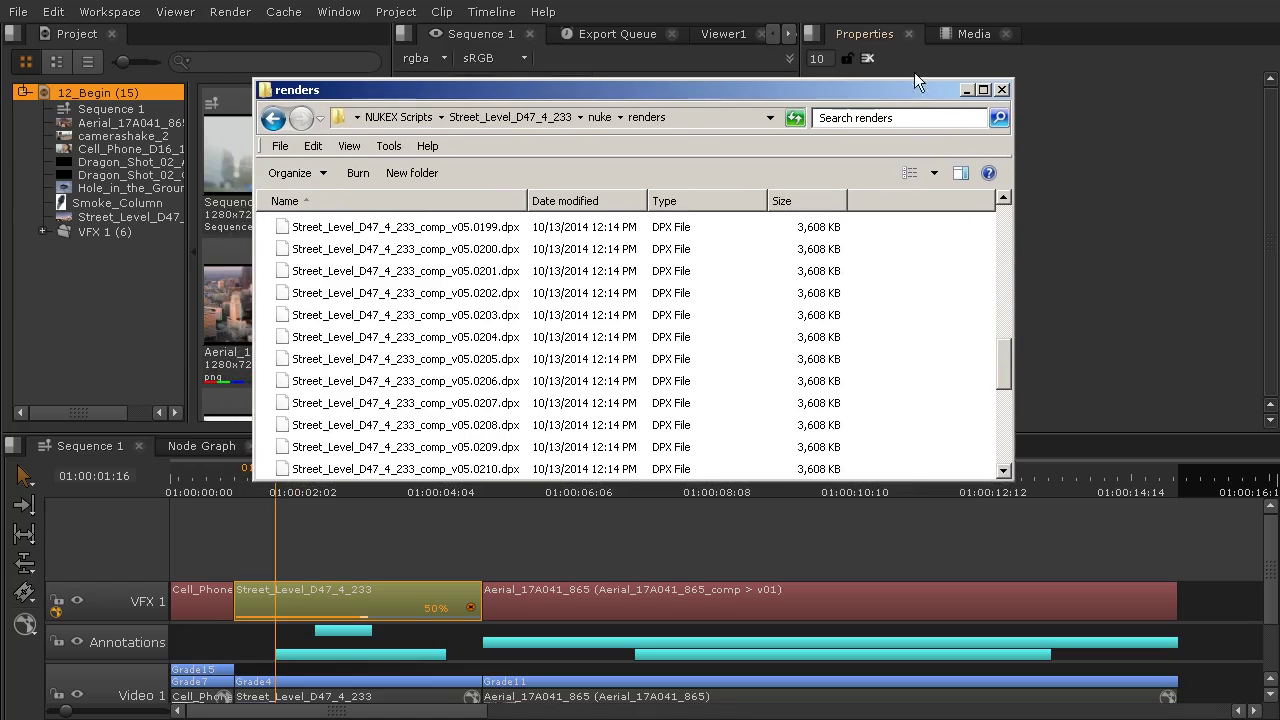
Close the renders folder window and play Sequence 1 from the cell-phone shot
{"action": "left_click", "coordinate": [1003, 90]}
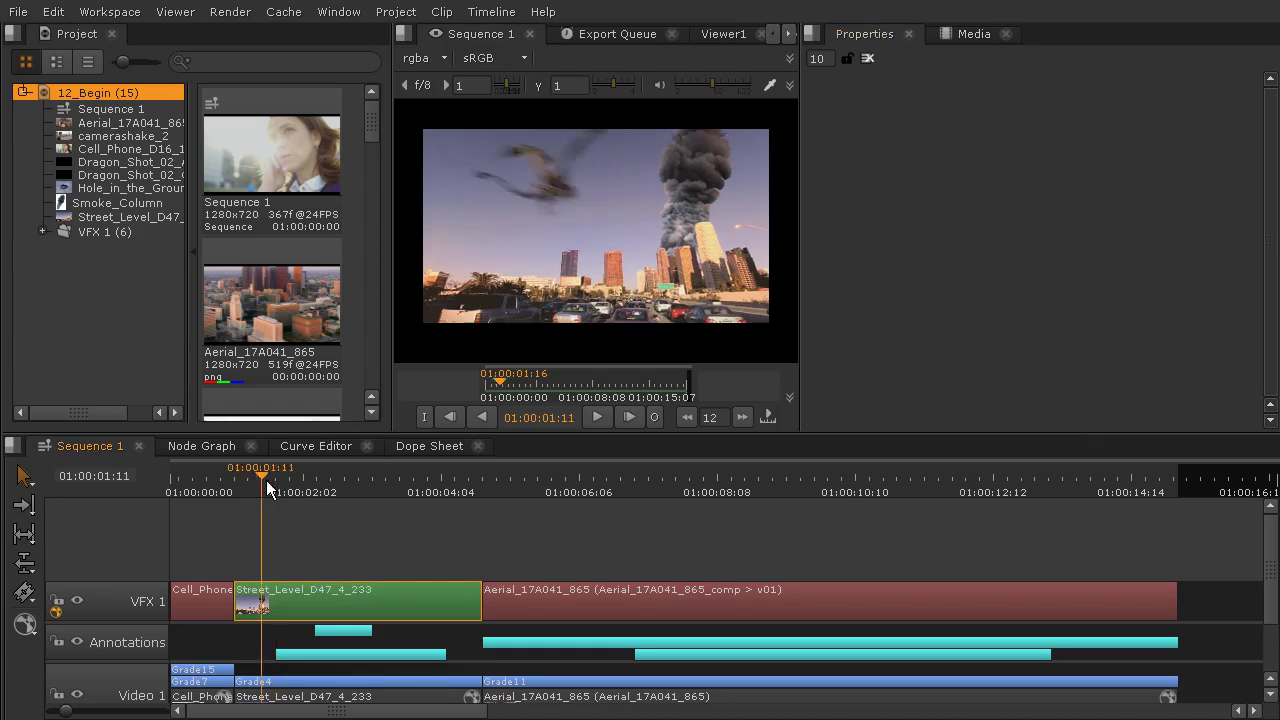
{"action": "mouse_move", "coordinate": [225, 481]}
{"action": "left_mouse_down"}
{"action": "mouse_move", "coordinate": [246, 487]}
{"action": "mouse_move", "coordinate": [222, 489]}
{"action": "left_mouse_up"}
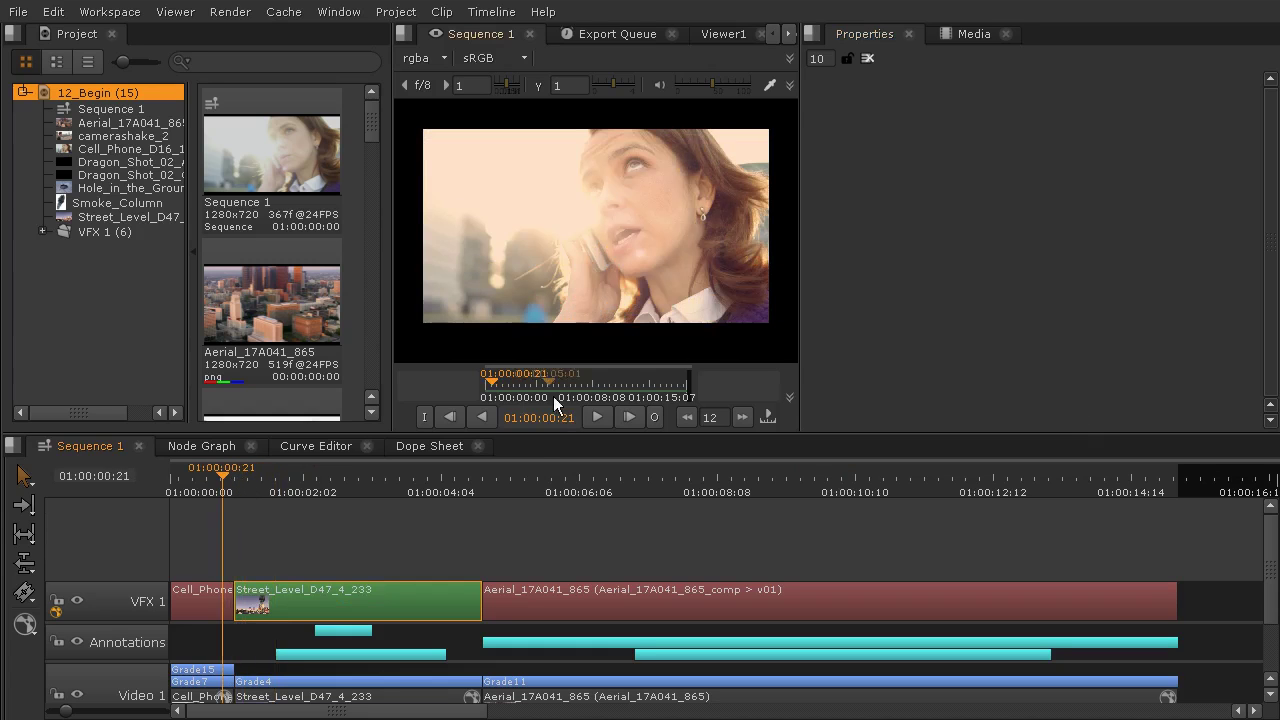
{"action": "left_click", "coordinate": [604, 416]}
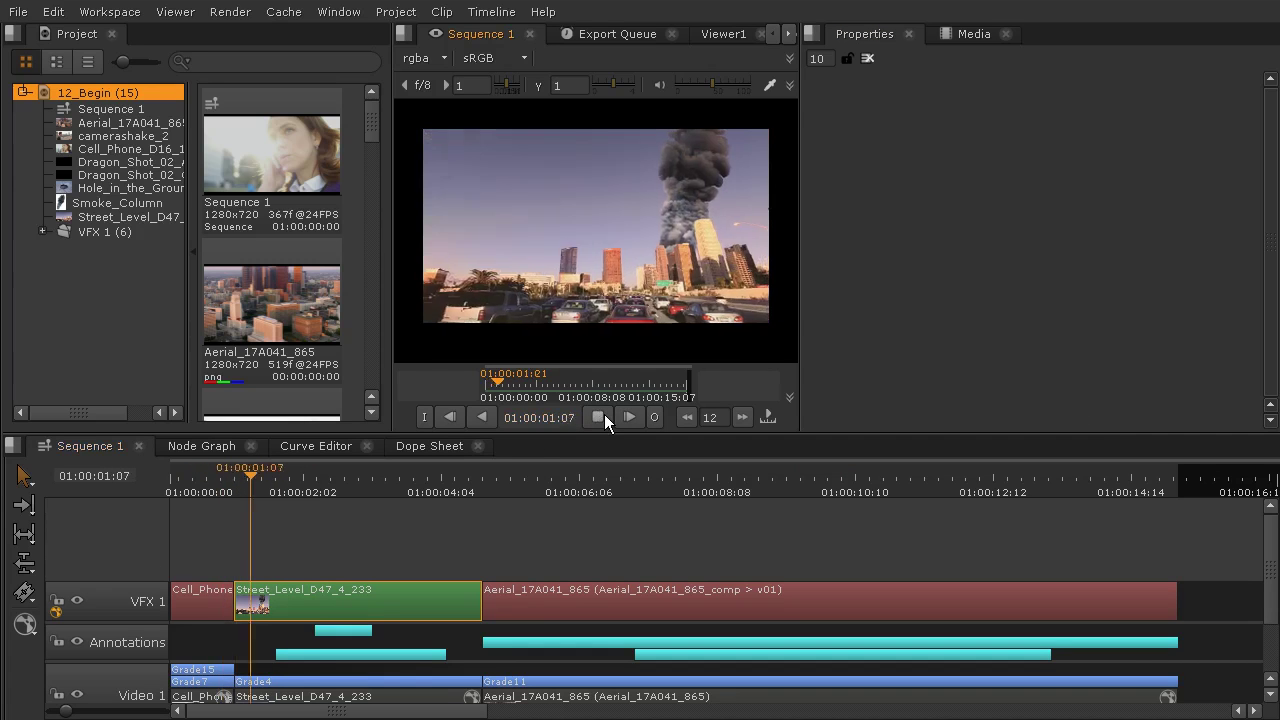
Replay the sequence from earlier to watch the rendered Street_Level_D47_4_233 shot again
{"action": "left_click", "coordinate": [226, 482]}
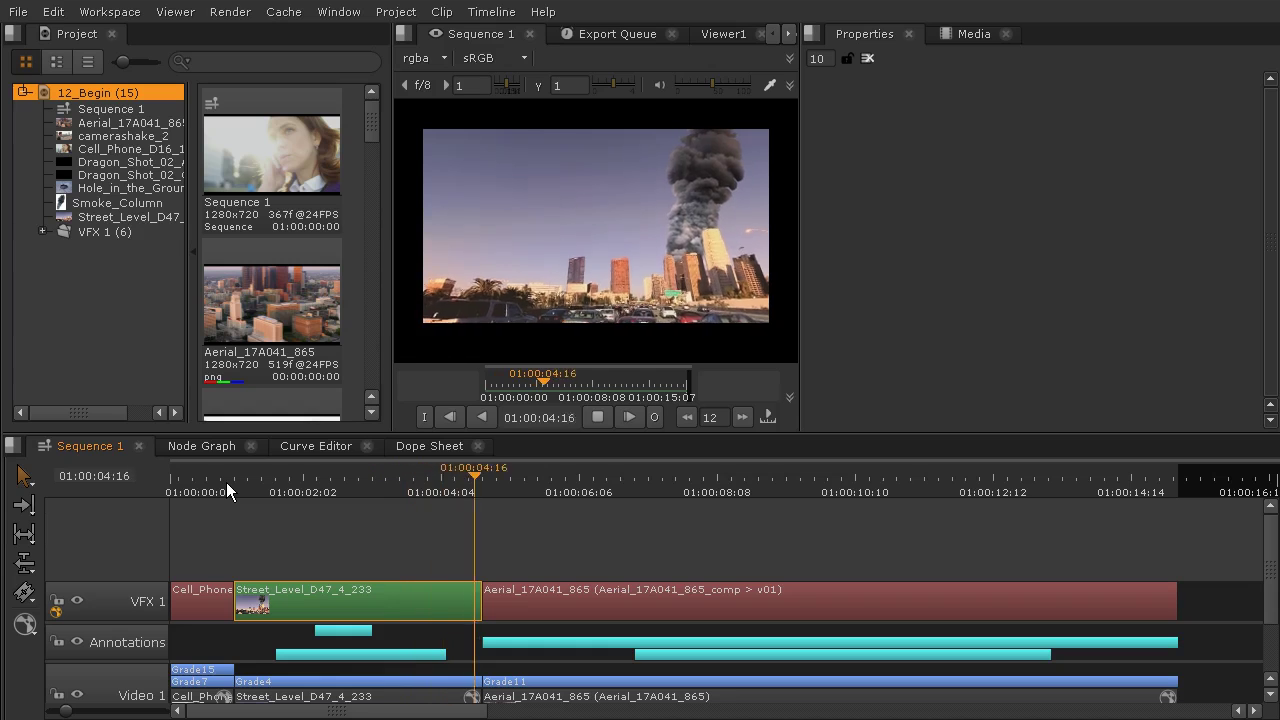
{"action": "left_click", "coordinate": [226, 482]}
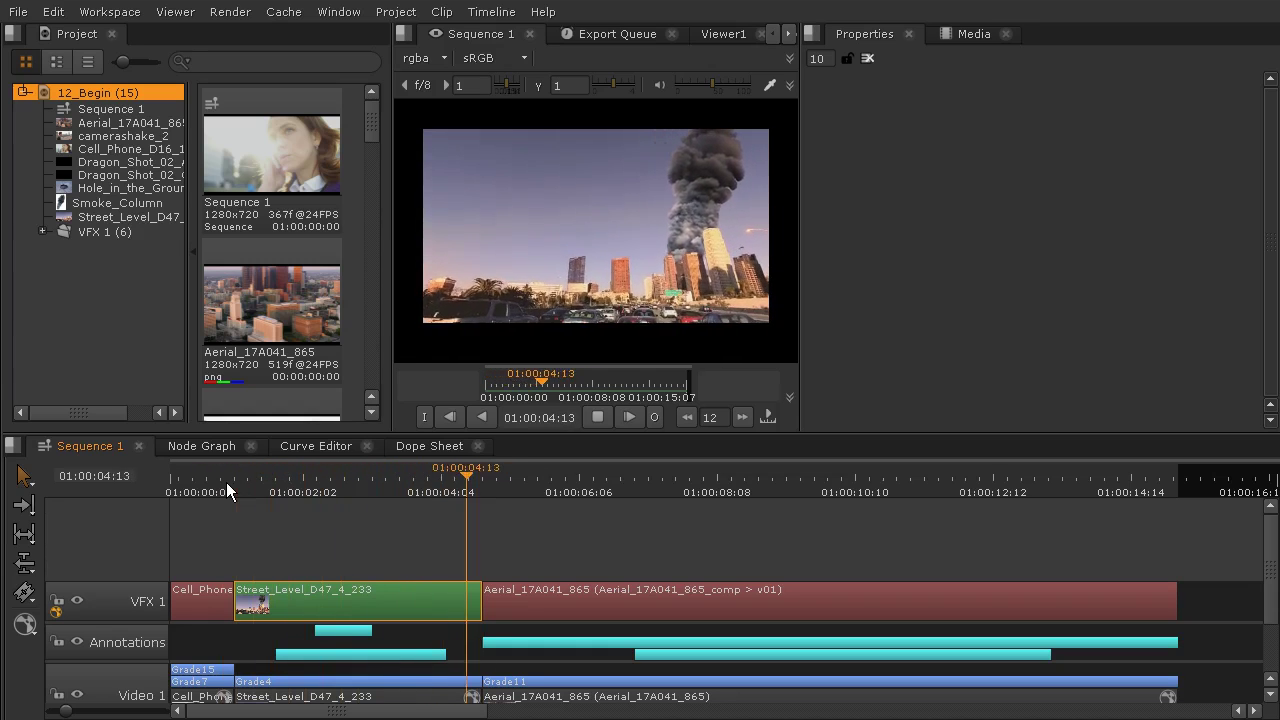
{"action": "left_click", "coordinate": [220, 479]}
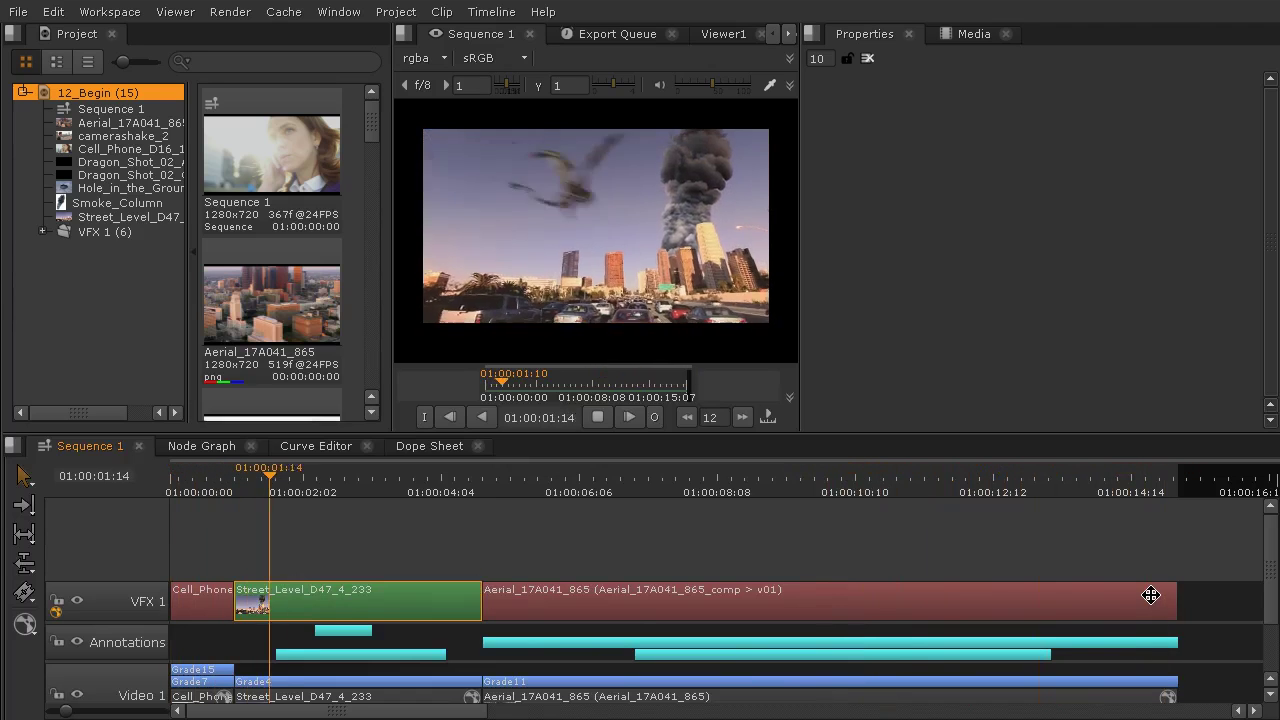
{"action": "left_click", "coordinate": [599, 416]}
{"action": "left_click_drag", "start_coordinate": [440, 478], "coordinate": [615, 532]}
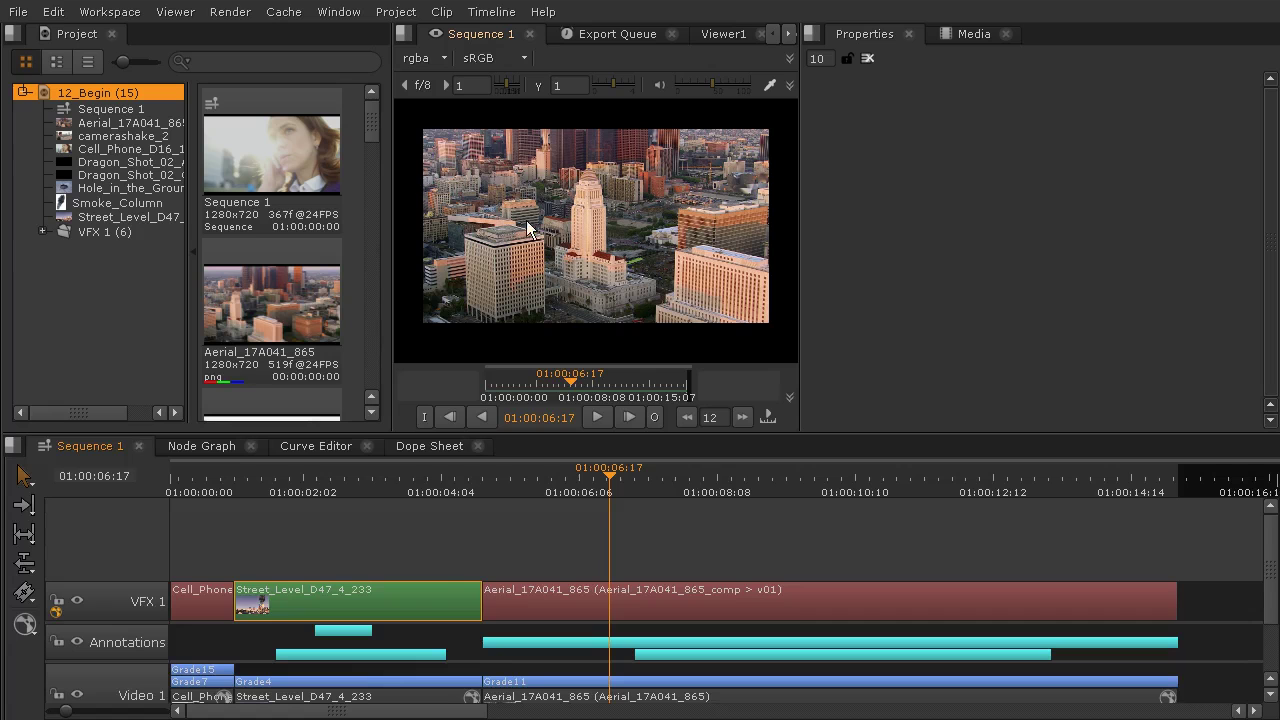
{"action": "left_click_drag", "start_coordinate": [376, 488], "coordinate": [283, 503]}
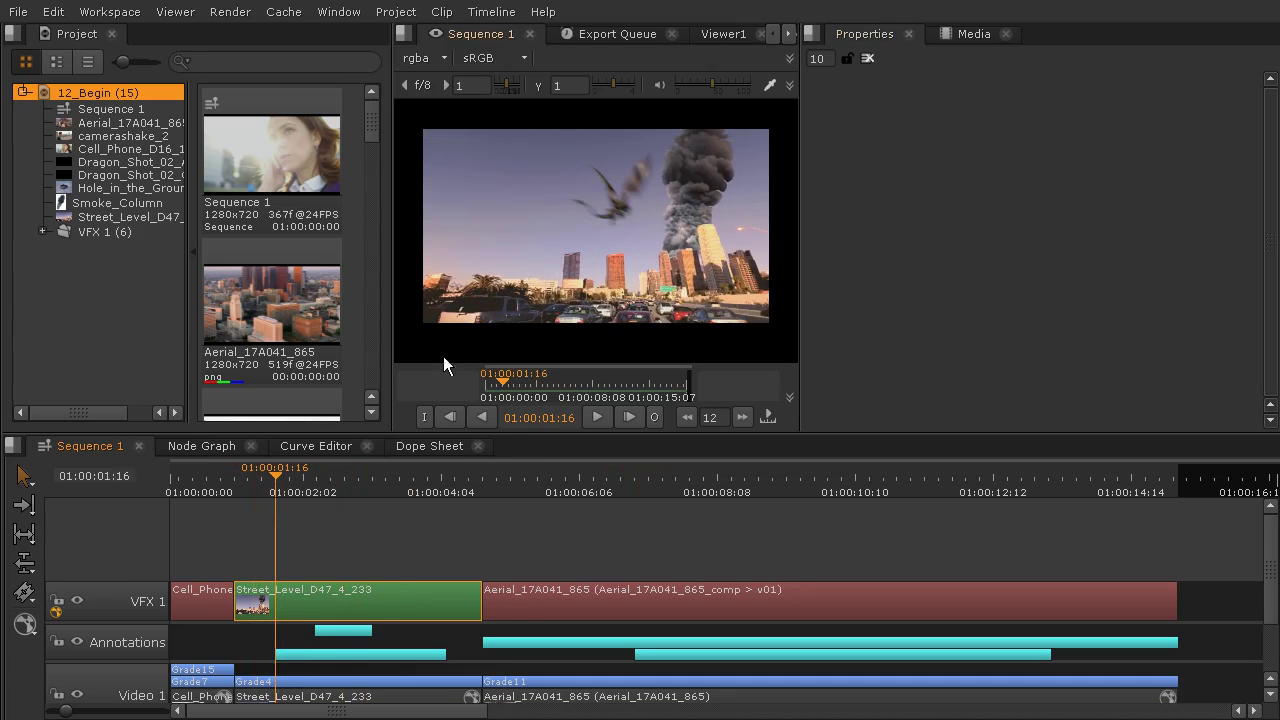
{"action": "left_click_drag", "start_coordinate": [548, 490], "coordinate": [819, 488]}
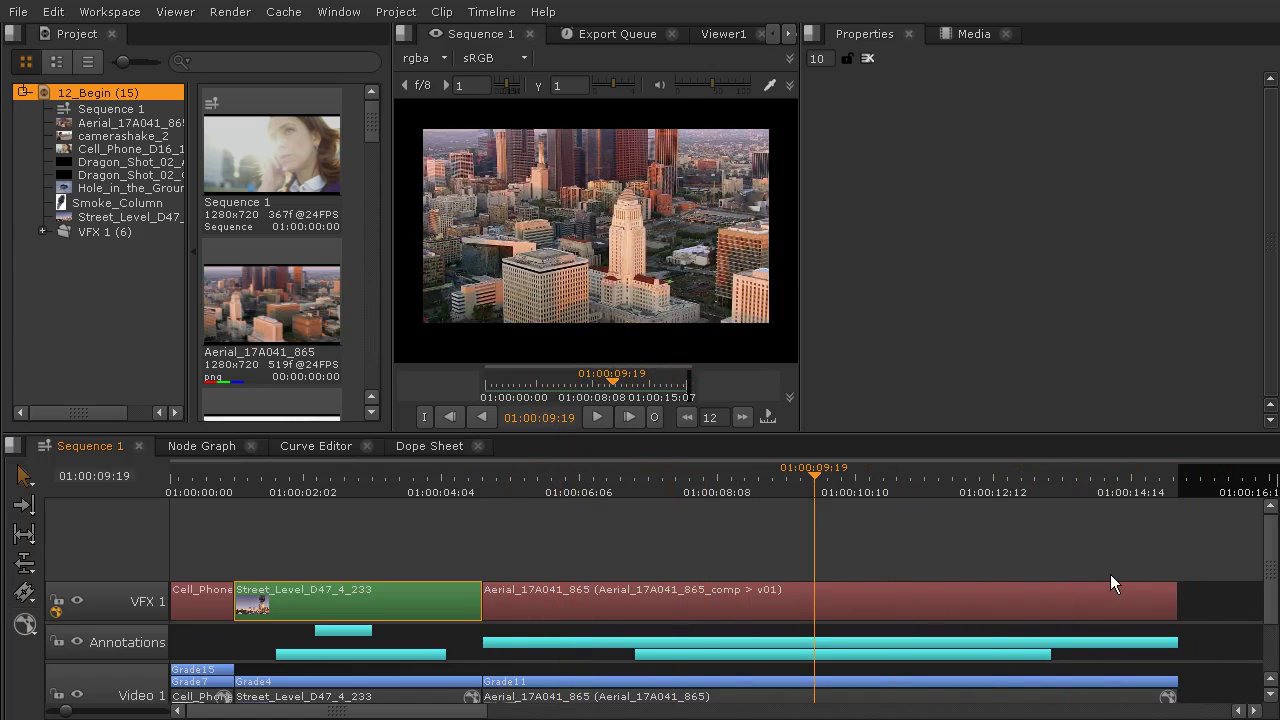